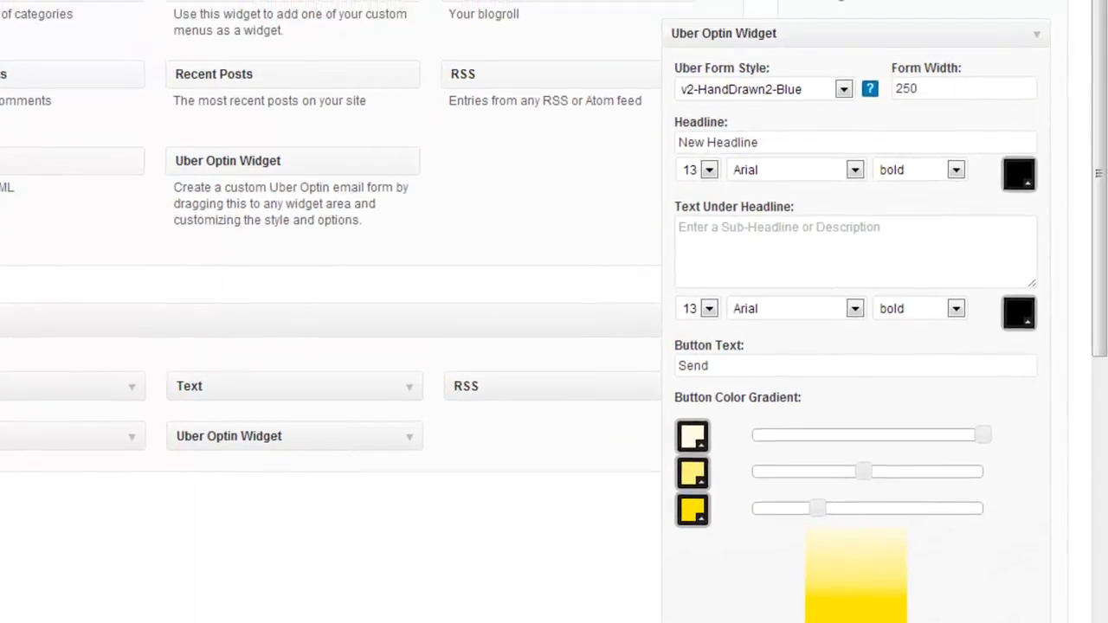
Try form widths of 300 and 220 for the Uber Optin Widget, and set the width back to 250.
key(ctrl+a)
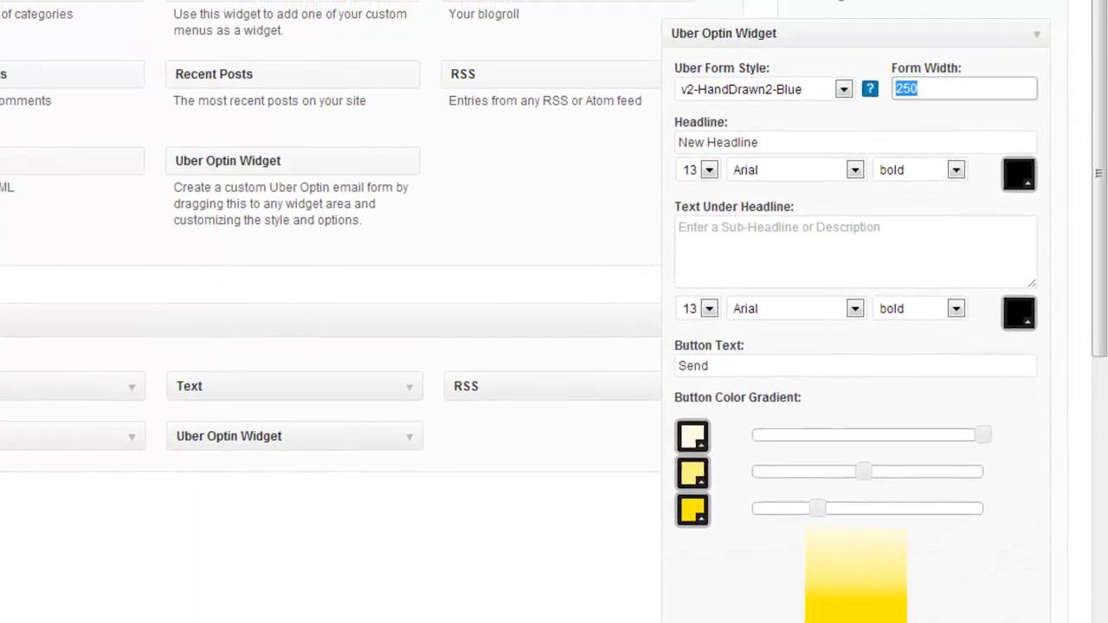
scroll(554, 312, up, 2)
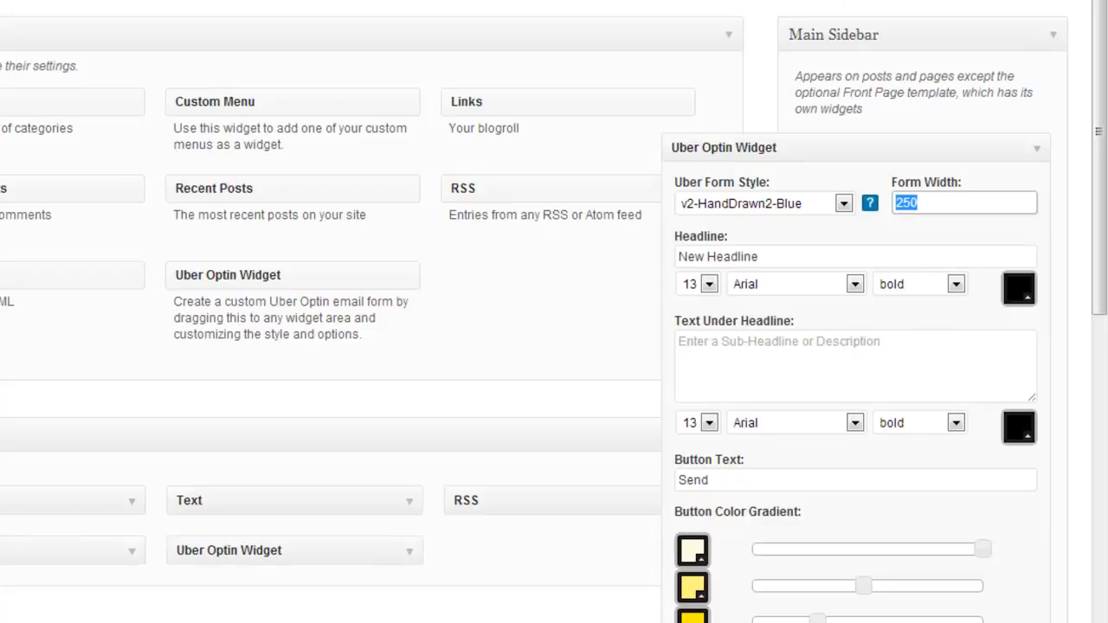
text(300)
key(BackSpace)
key(BackSpace)
key(BackSpace)
text(2)
text(20)
key(BackSpace)
key(BackSpace)
key(BackSpace)
text(250)
key(Tab)
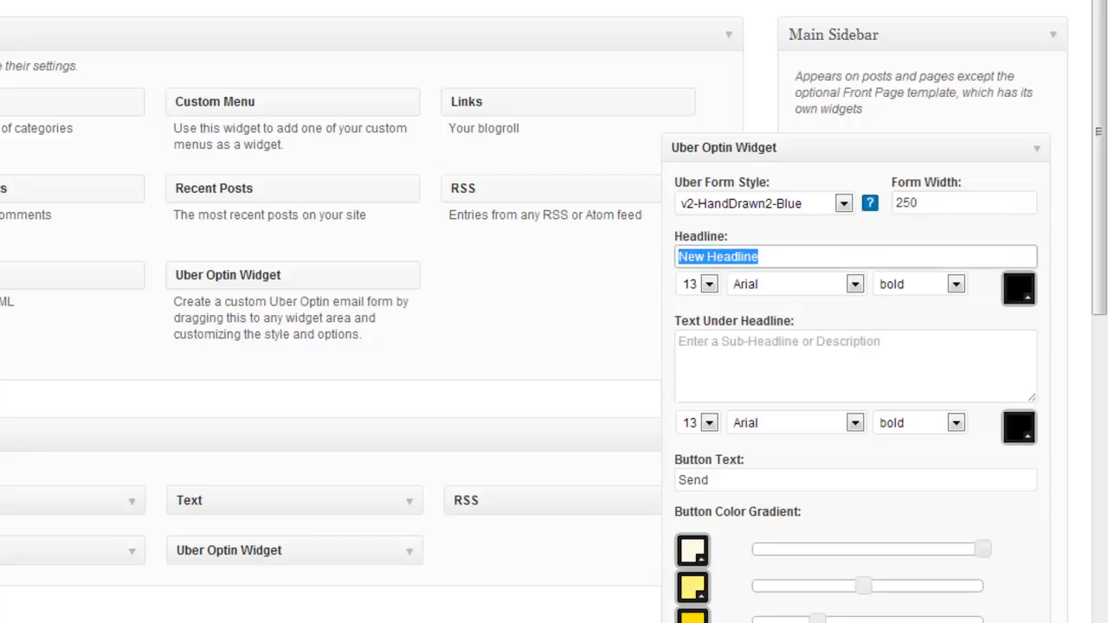
Set the widget headline to "Grab my Free eBook!" with a font size of 26.
text(Grab my Free eBook!)
key(Tab)
key(alt+Down)
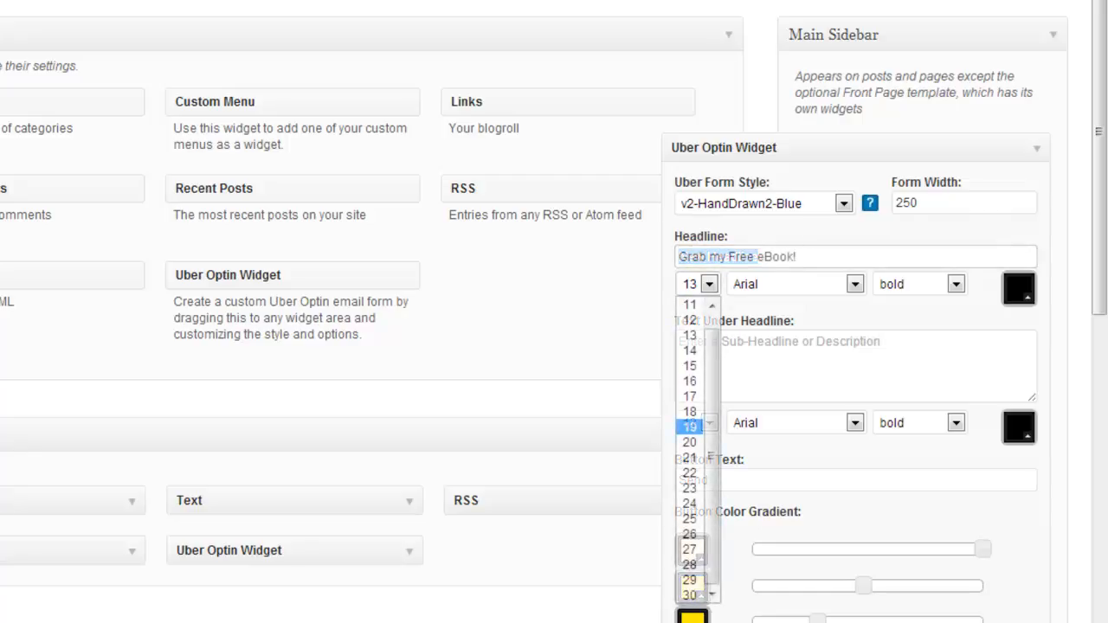
key(Down)
key(Down)
key(Tab)
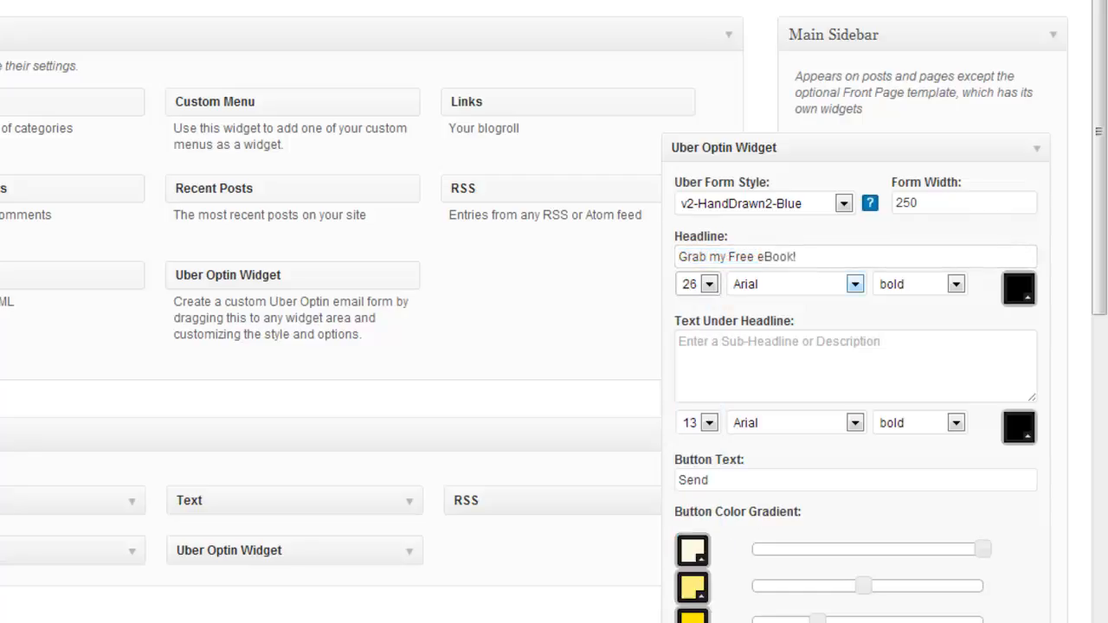
Set the headline font to Tahoma at size 26 with bold weight.
key(alt+Down)
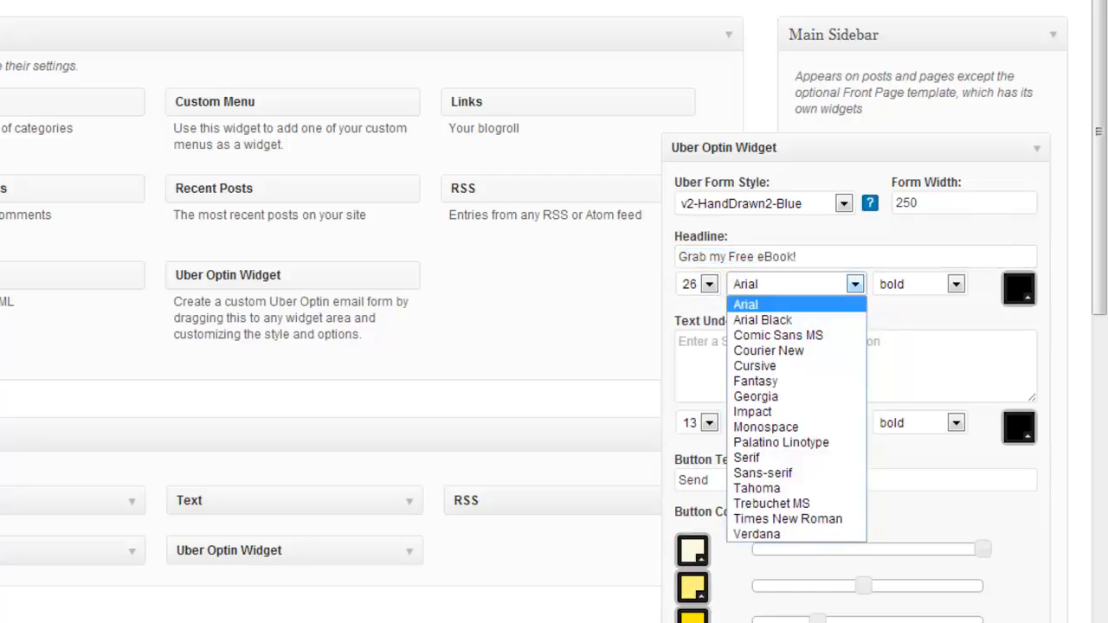
key(shift+Tab)
key(alt+Down)
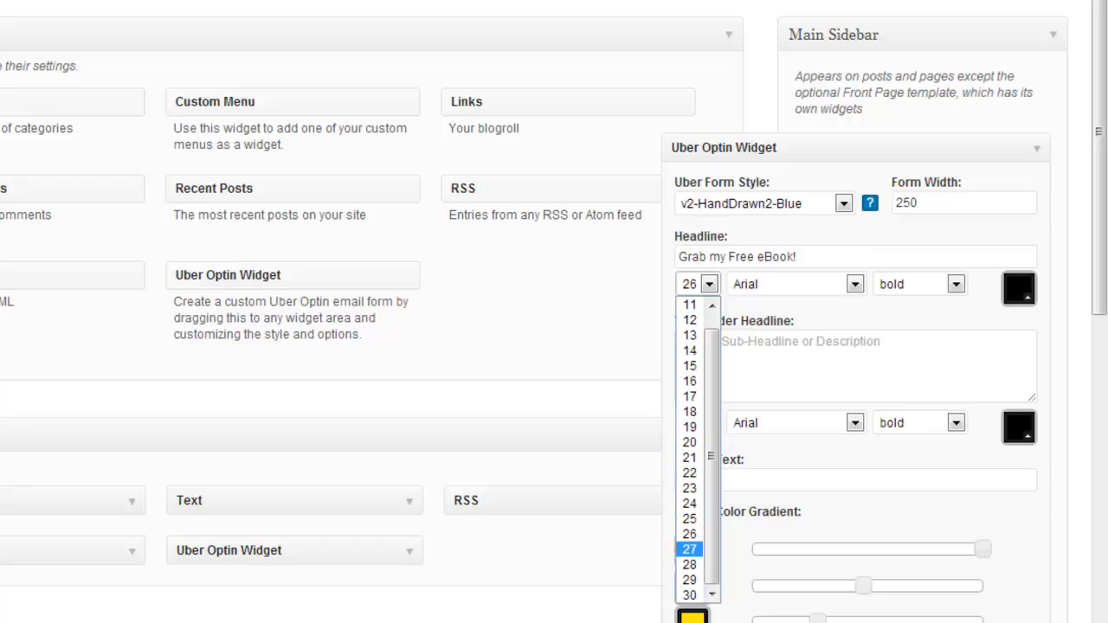
click(689, 534)
click(797, 284)
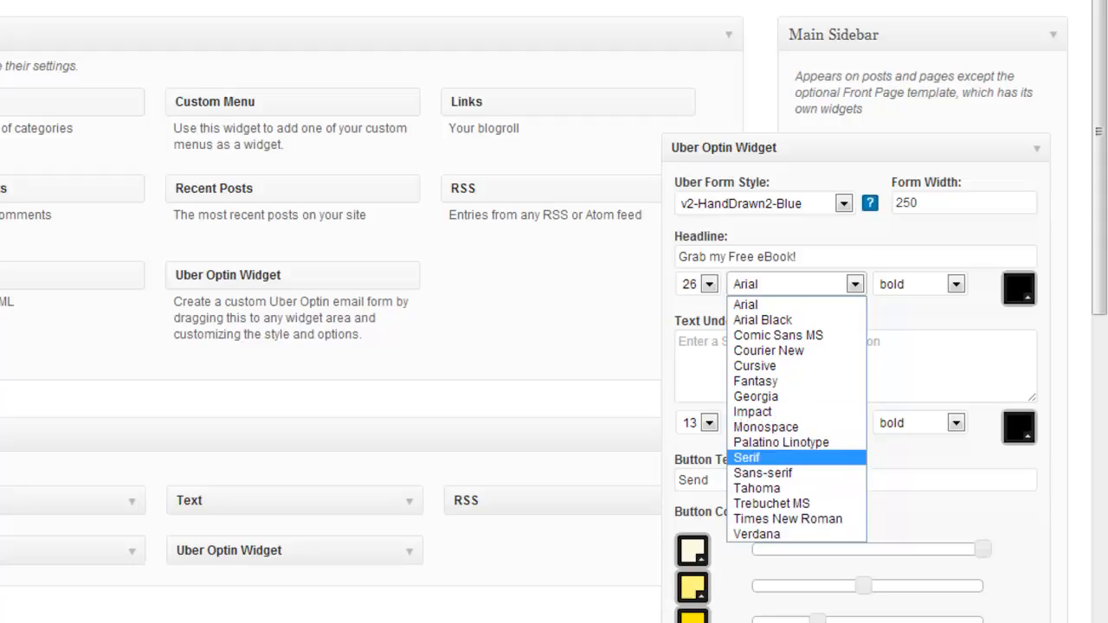
click(757, 488)
click(956, 284)
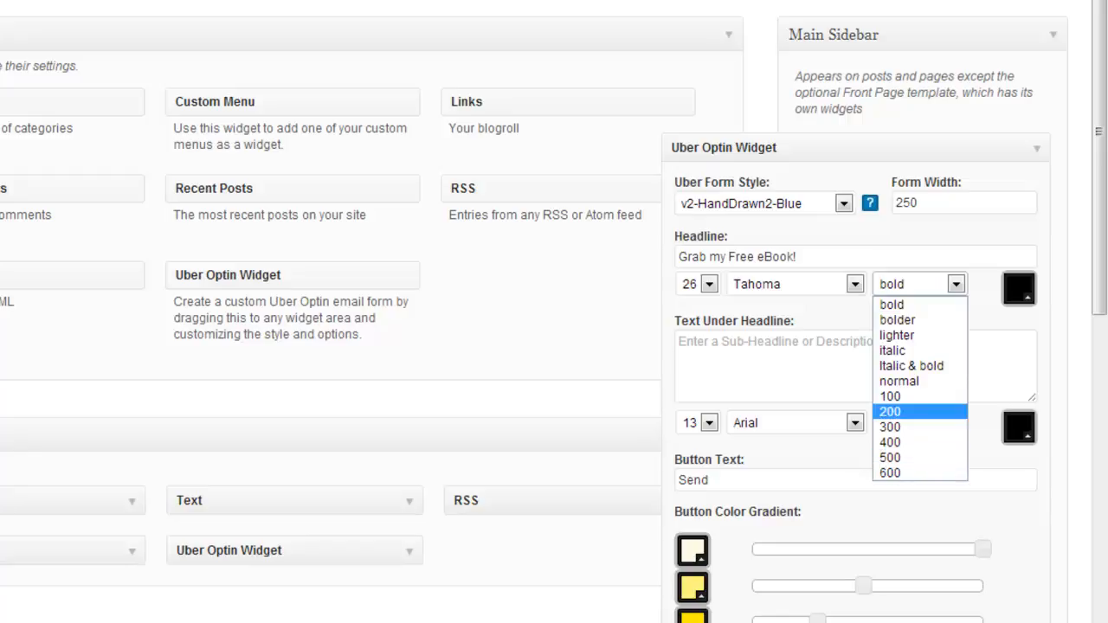
key(Return)
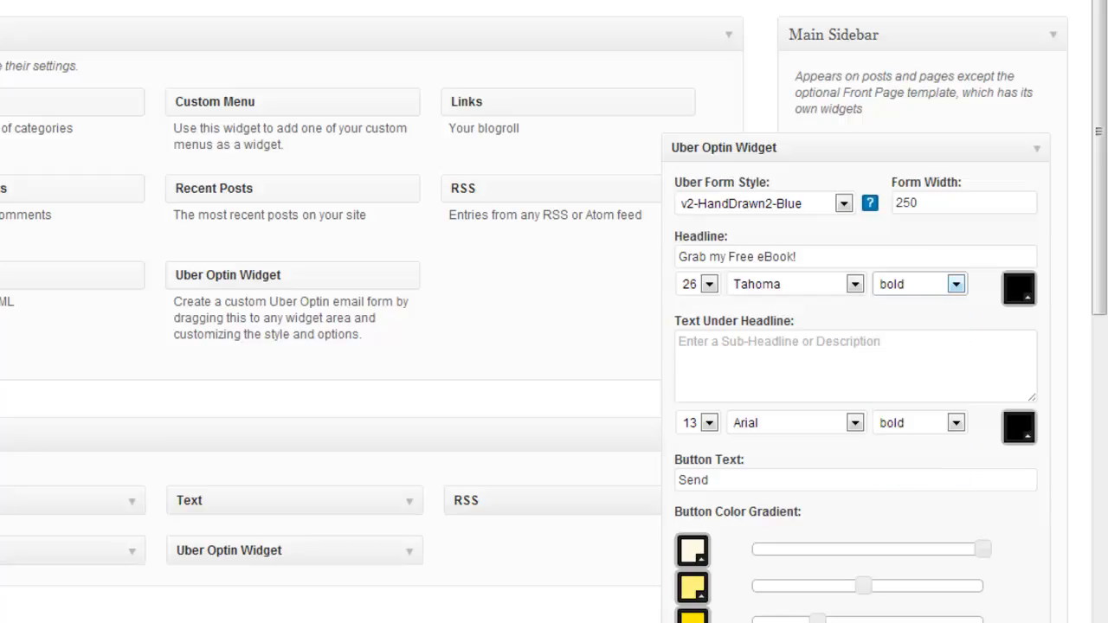
Change the headline text color to a dark blue.
key(Tab)
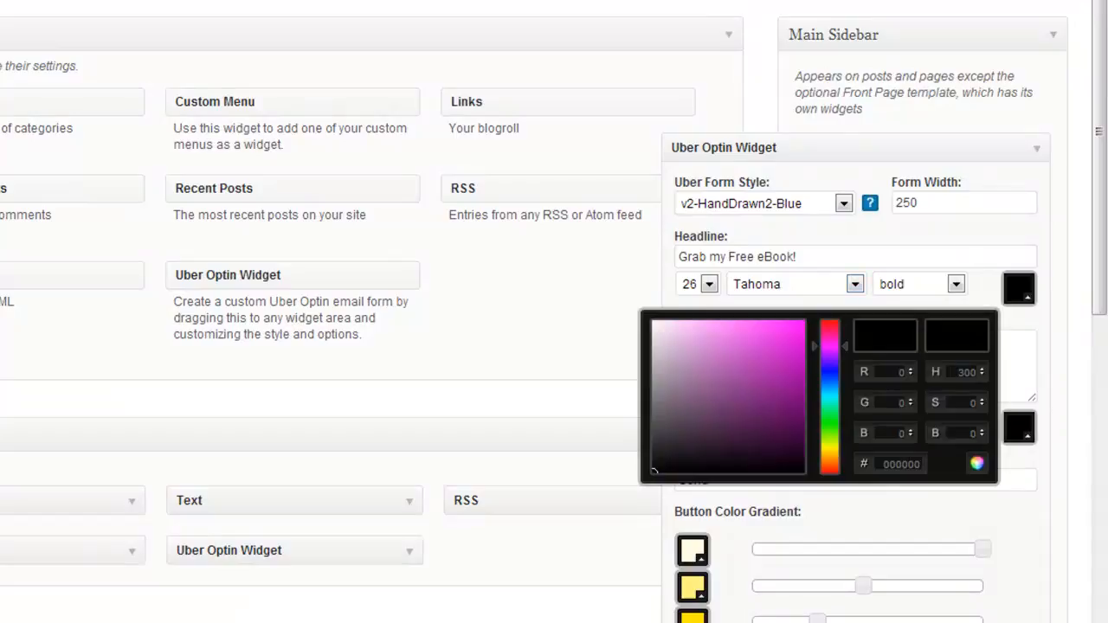
drag(829, 346, 829, 374)
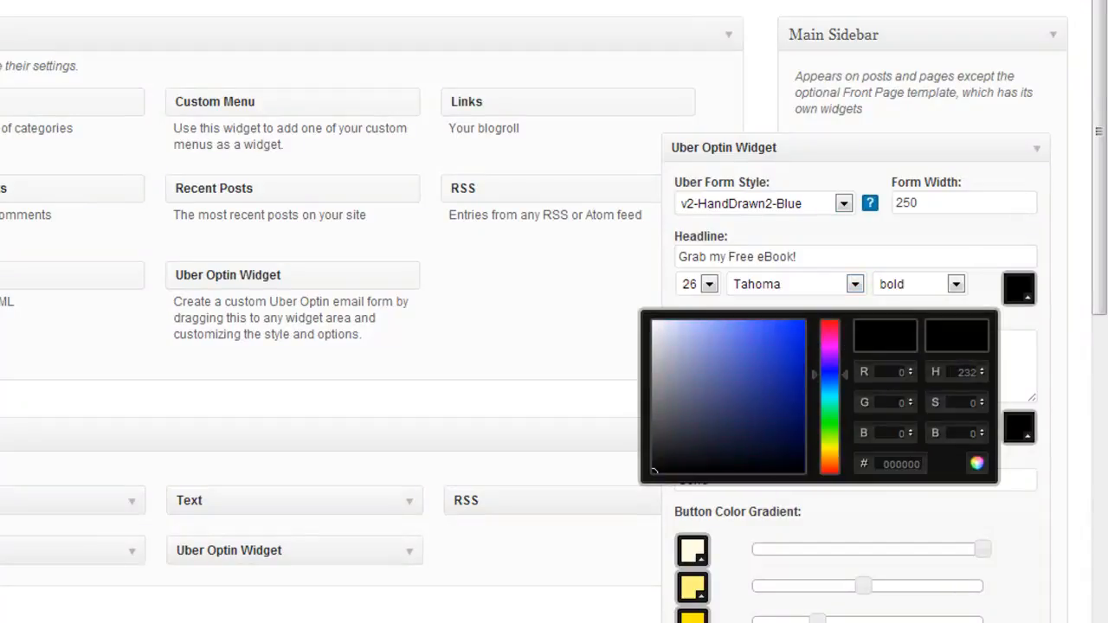
click(796, 334)
Enter "This ebook is the best and you should get it!" as the text under the headline.
click(1018, 363)
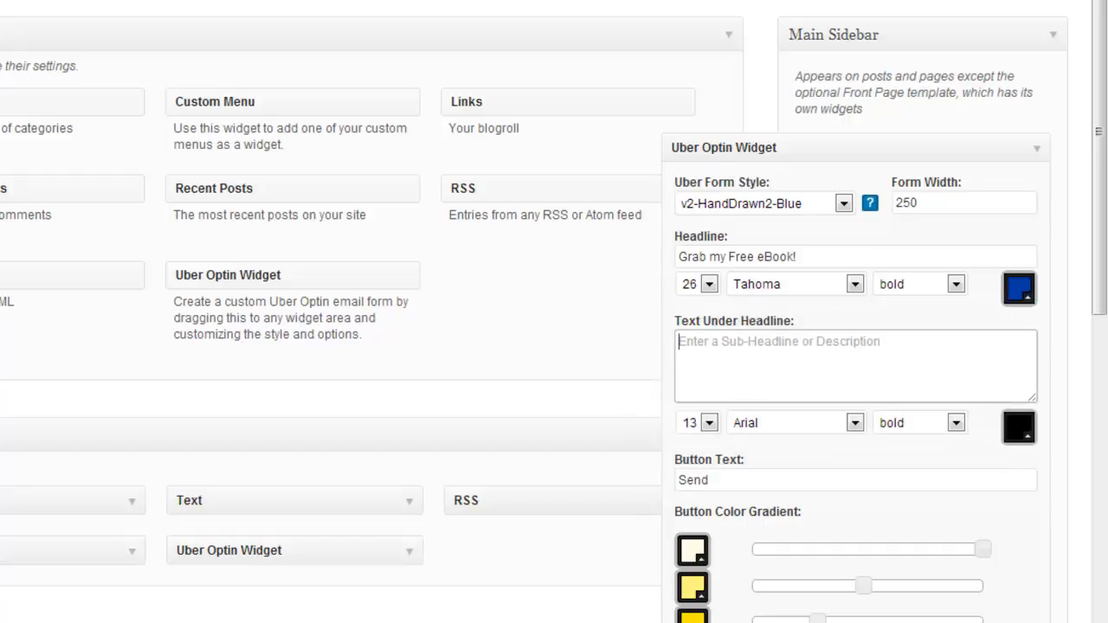
text(This )
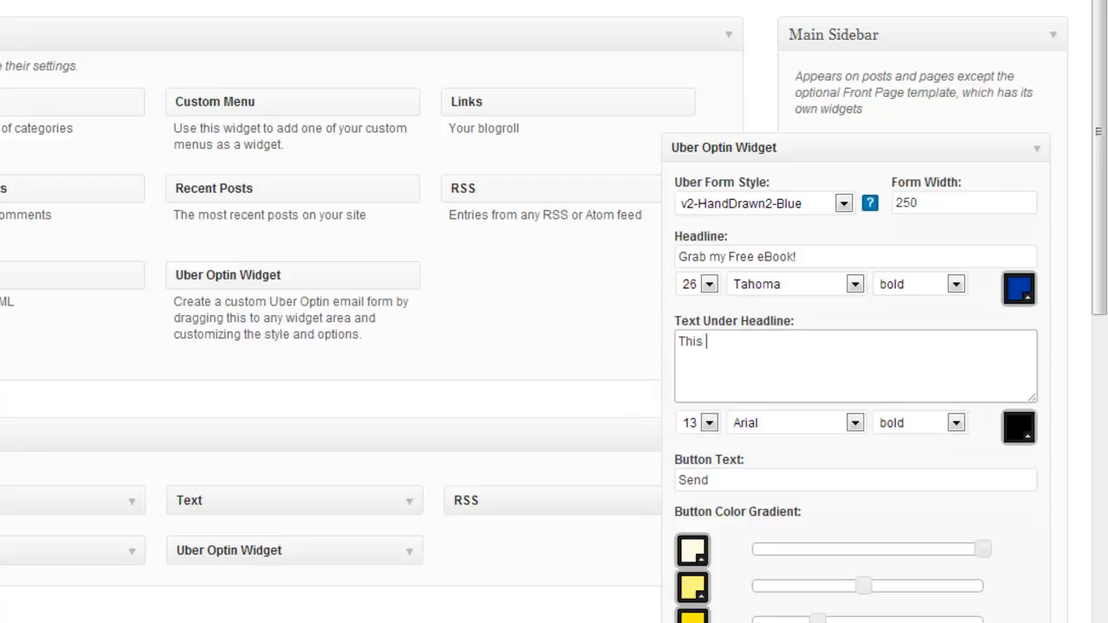
text(ebook is the bes)
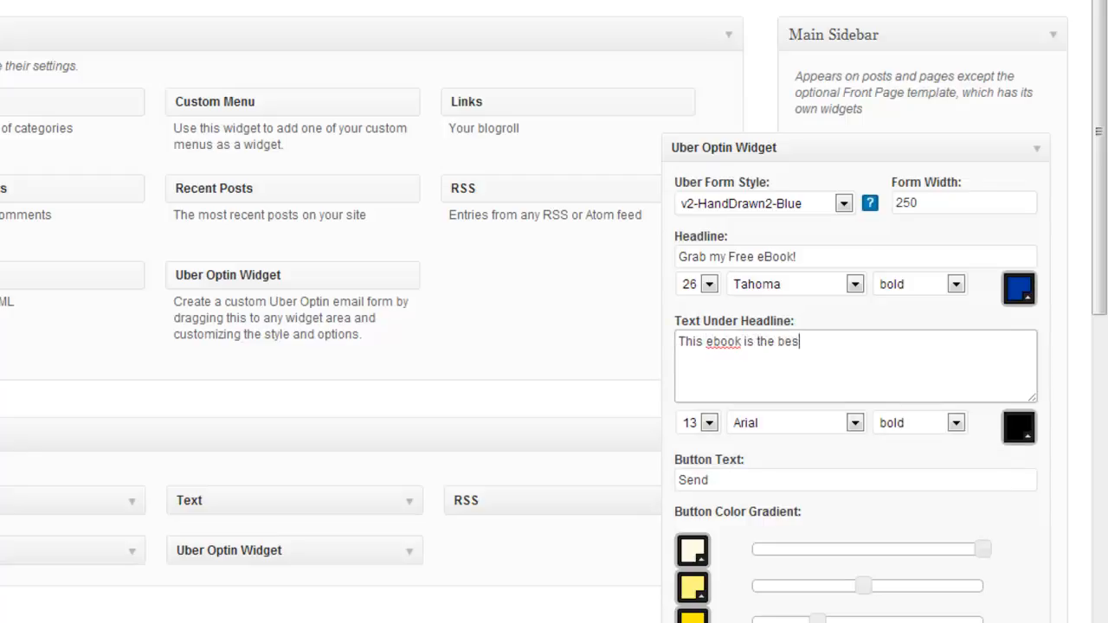
text(t and you should get it!)
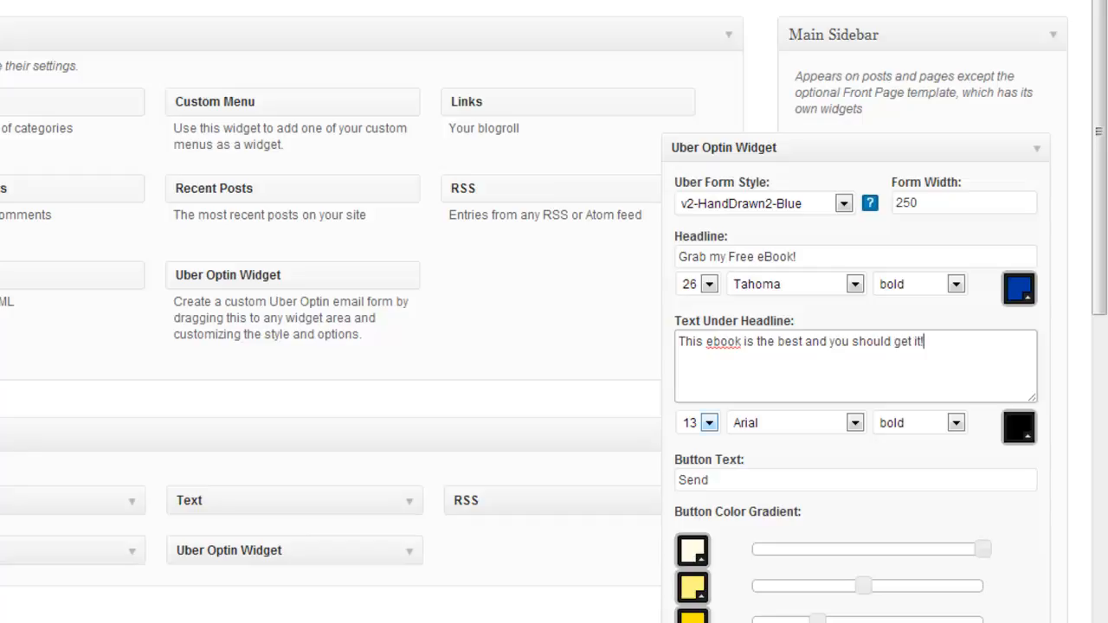
Style the text under the headline with font size 14, normal weight and a dark gray color.
click(709, 422)
click(692, 504)
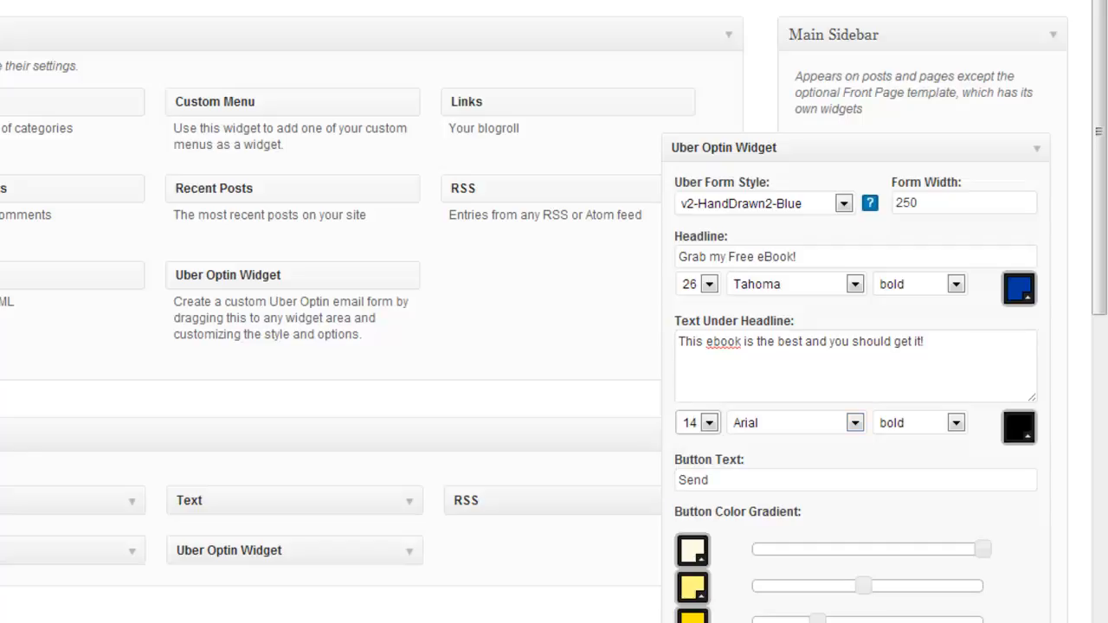
click(956, 422)
click(909, 520)
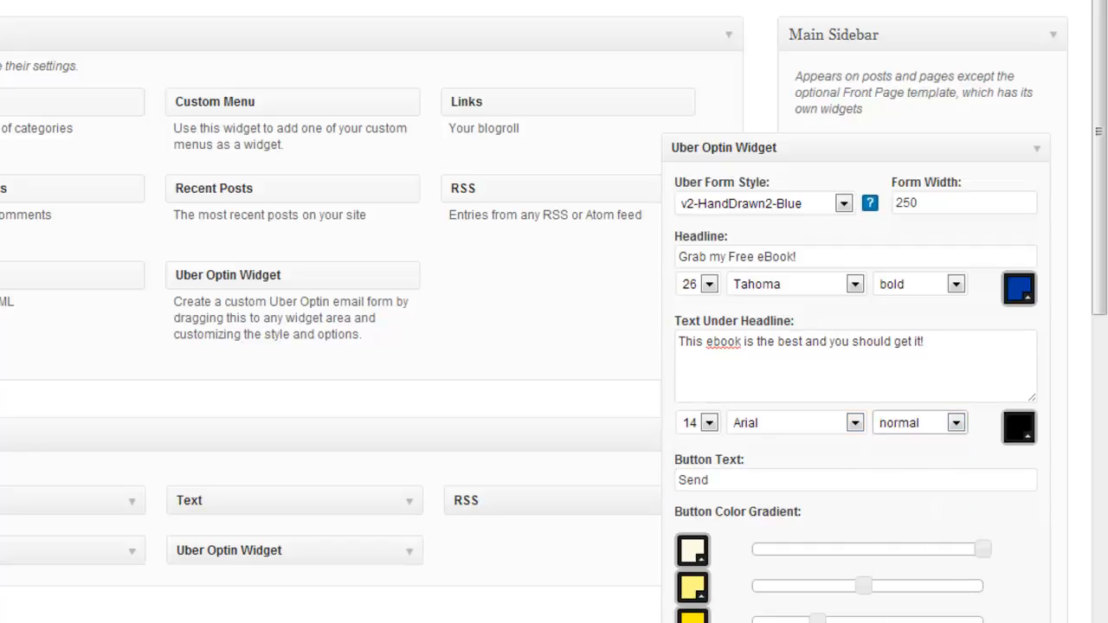
click(1019, 426)
mouse_move(710, 549)
mouse_down()
mouse_move(653, 572)
mouse_move(653, 585)
mouse_up()
Change the opt-in form's button text to "Download Now".
double_click(692, 479)
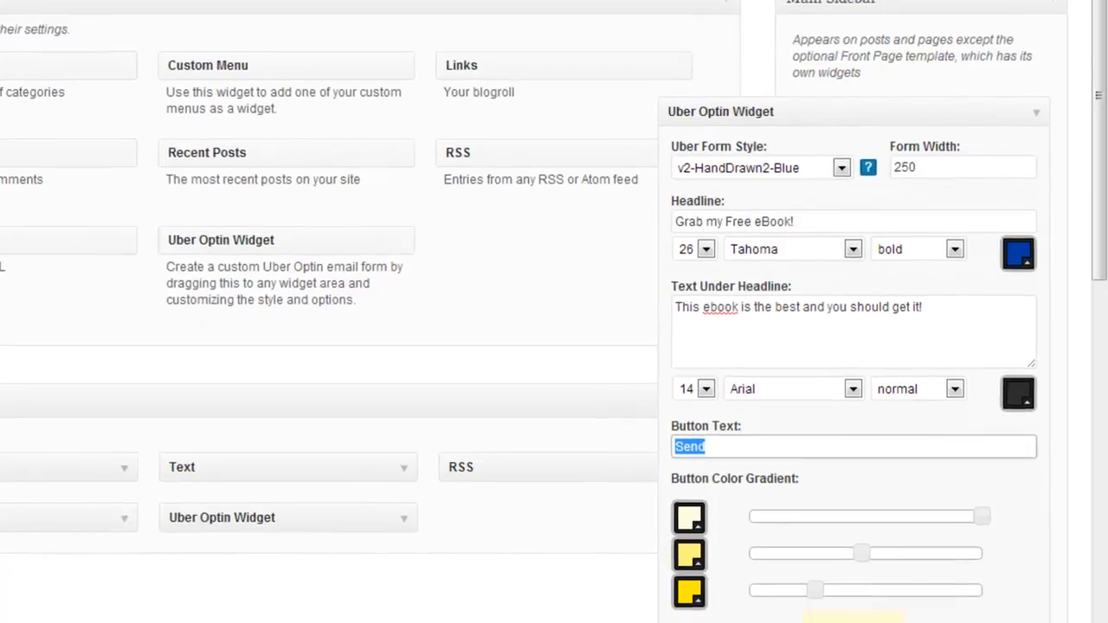
text(Download)
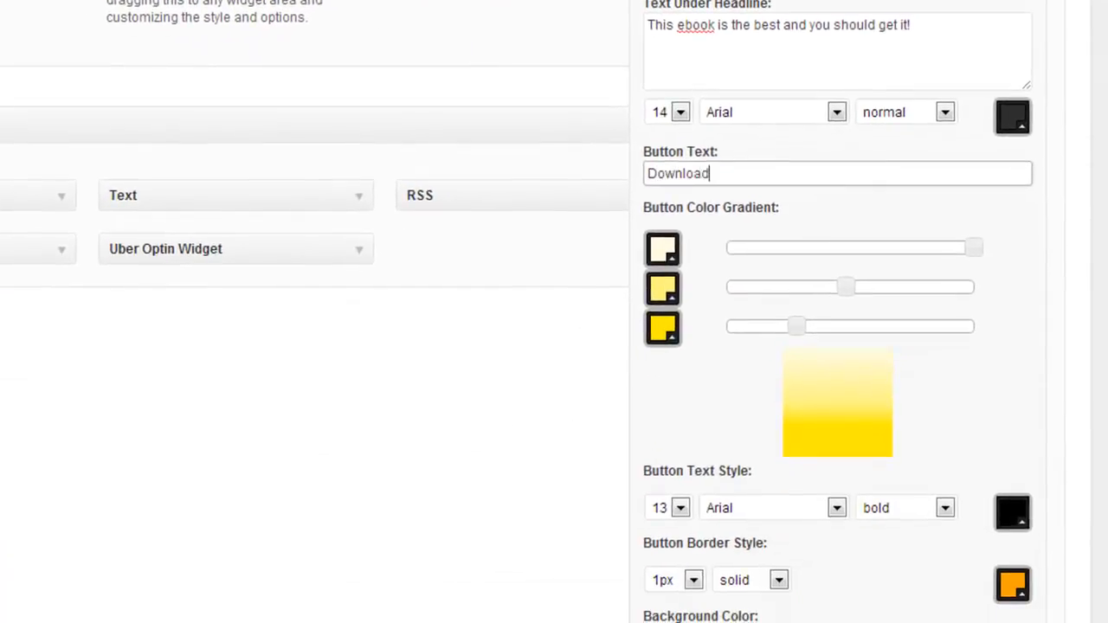
text( Nowq)
Change the third color of the button gradient from yellow to a dark red.
scroll(555, 312, down, 3)
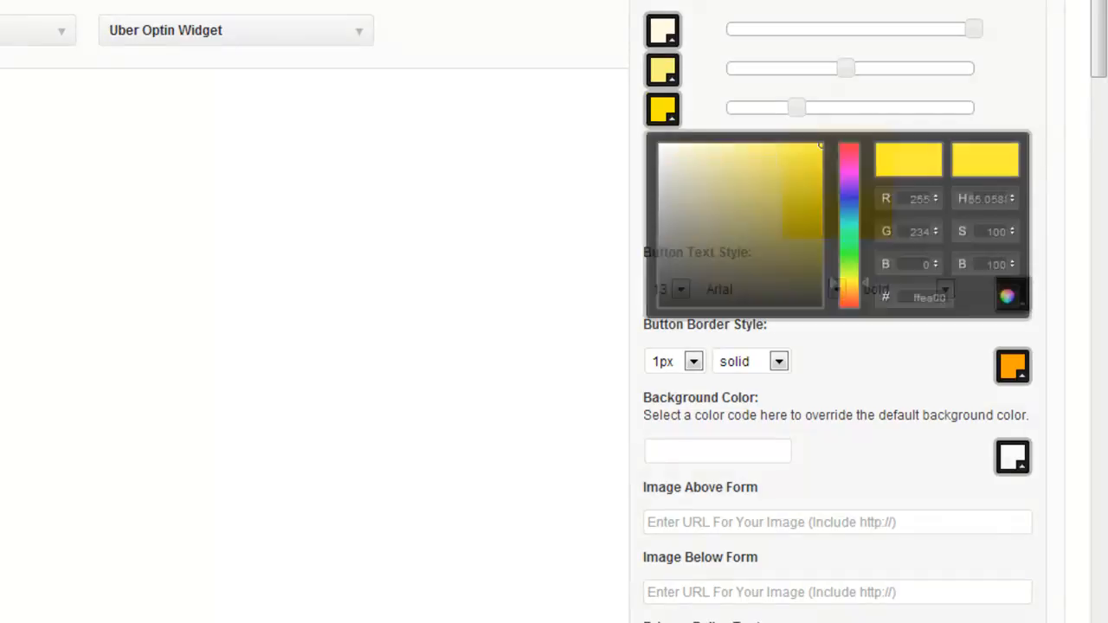
click(923, 297)
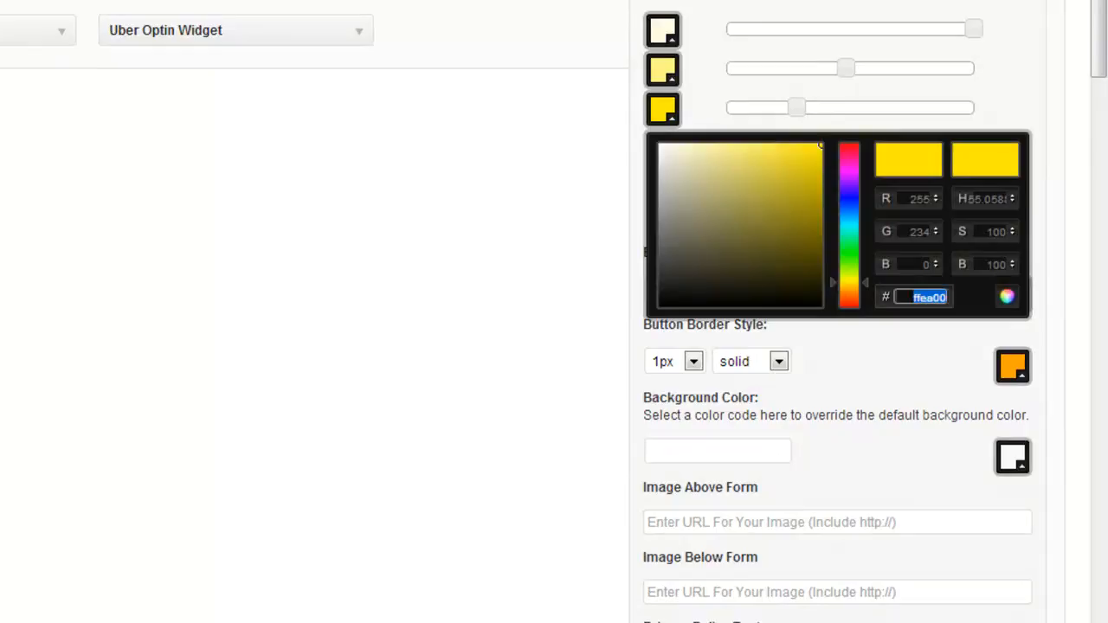
drag(848, 283, 848, 148)
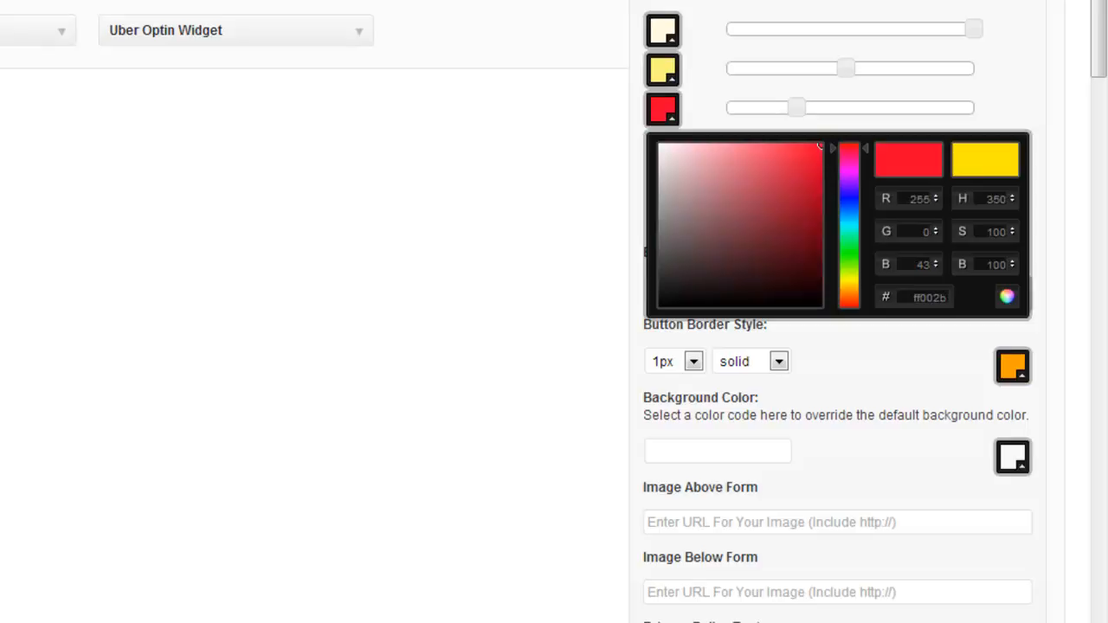
drag(791, 194, 820, 189)
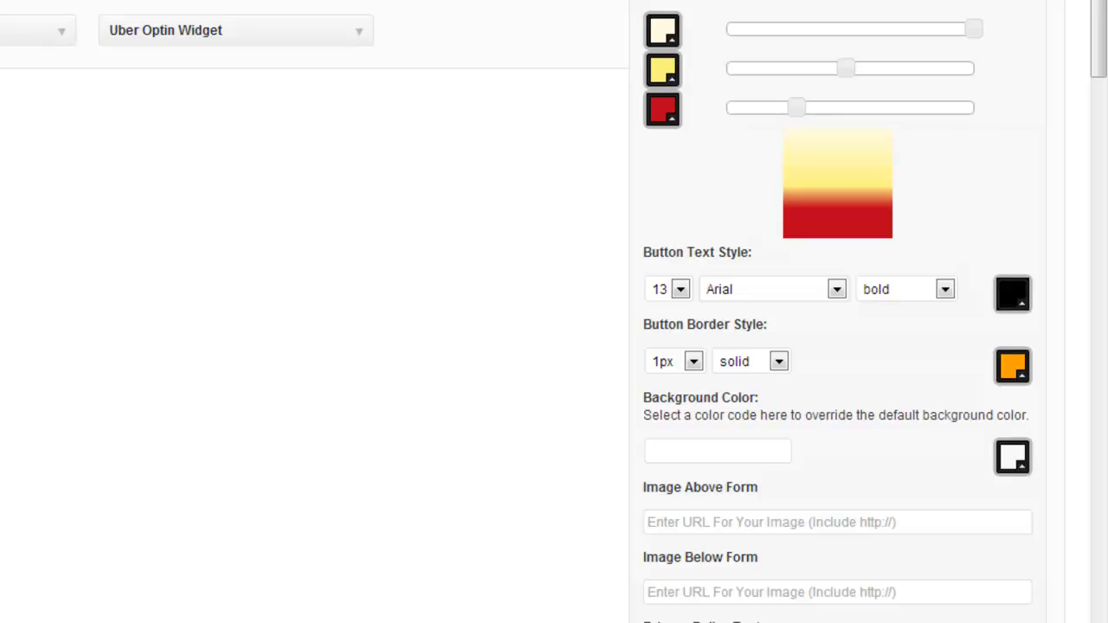
Try the extremes of the third gradient color's position slider and set it to just under a quarter of its range.
drag(797, 107, 955, 107)
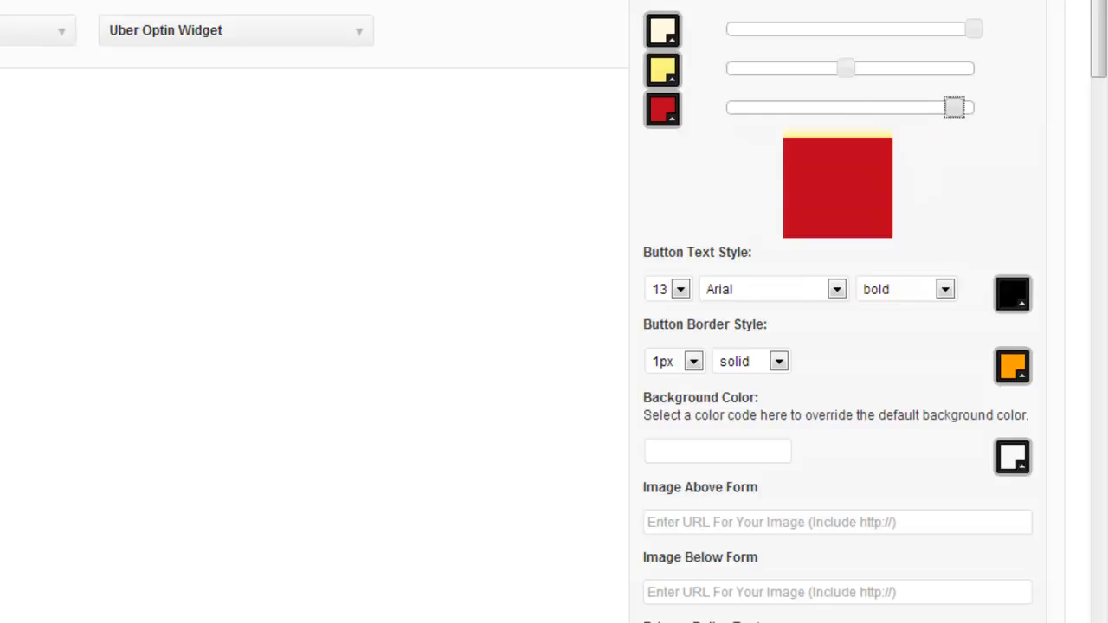
drag(954, 108, 727, 107)
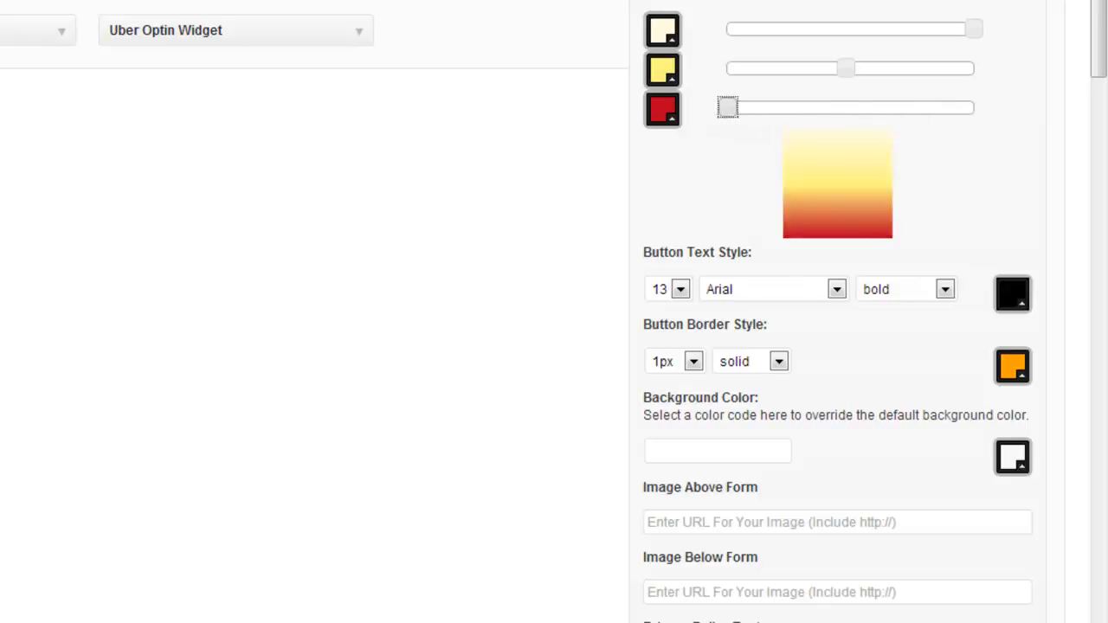
drag(728, 107, 782, 107)
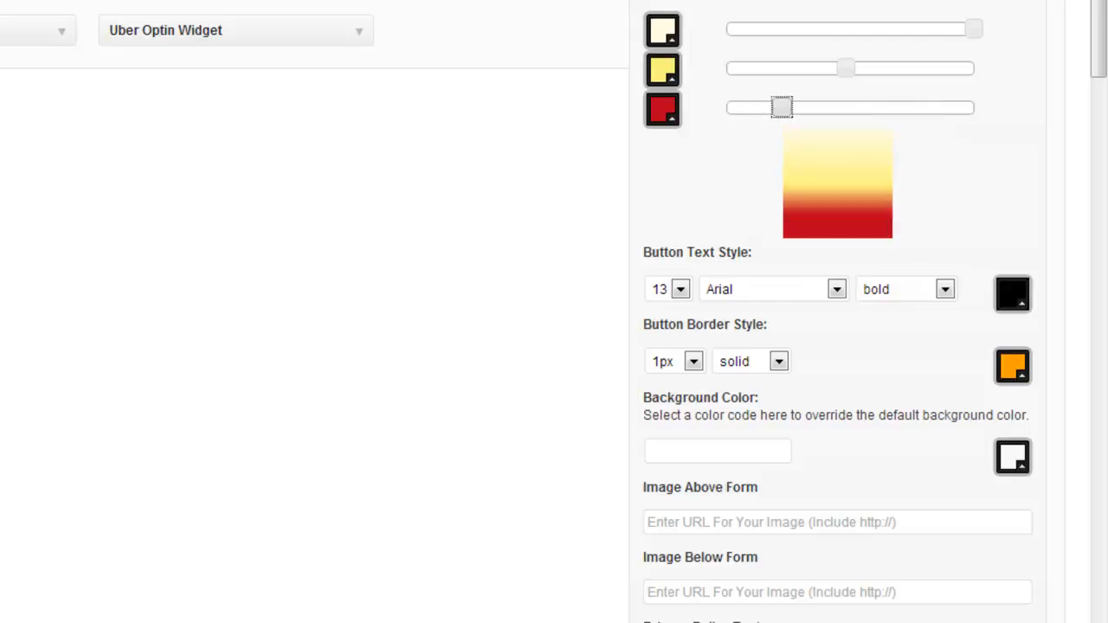
Restore the third button gradient color to its original yellow using the copied color code.
click(662, 110)
double_click(901, 297)
key(ctrl+v)
key(Return)
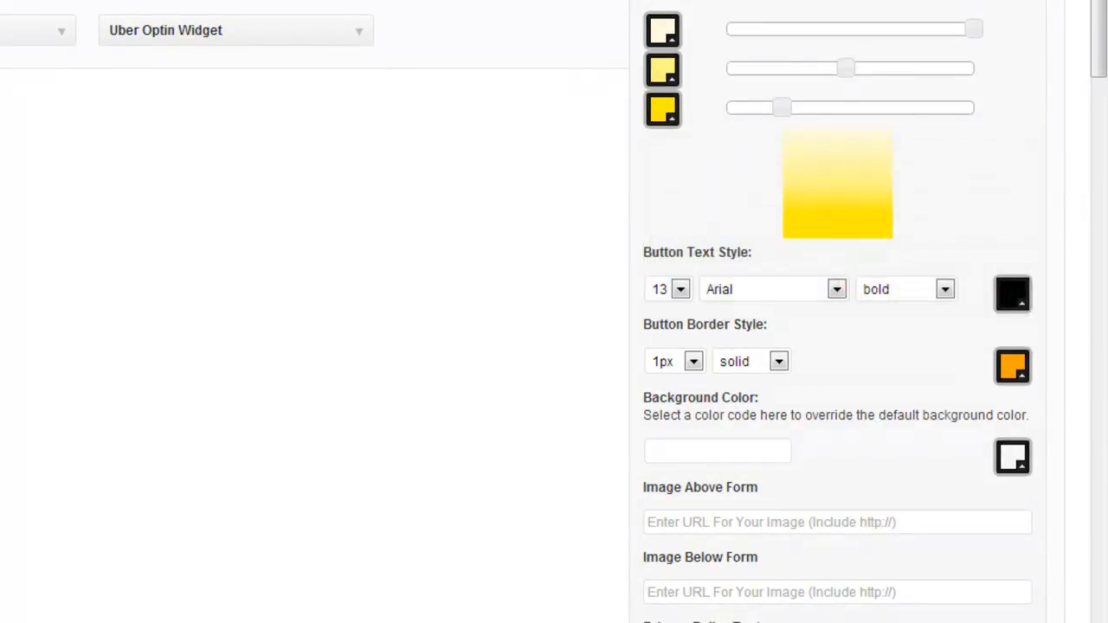
Set the button text style to Arial, size 20, with Italic & bold weight.
scroll(837, 346, down, 2)
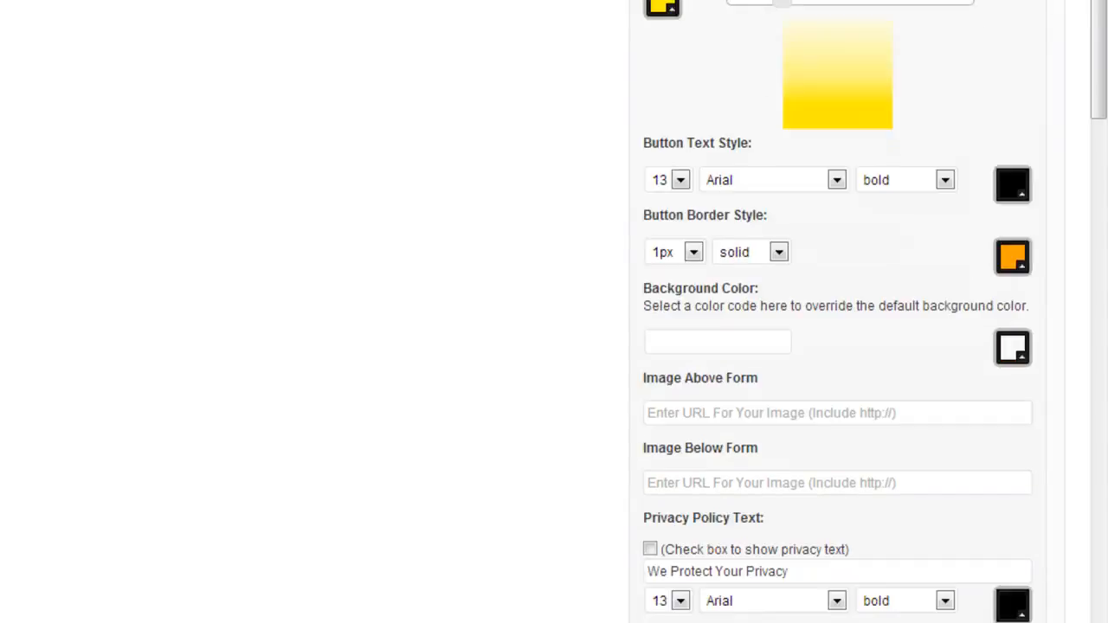
click(680, 180)
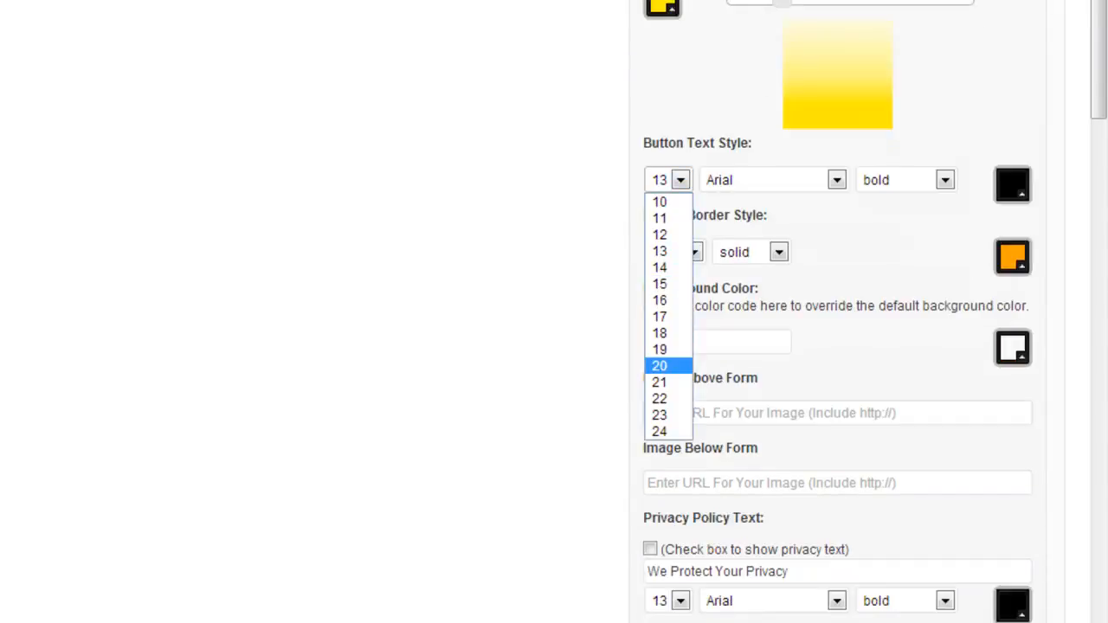
key(Return)
click(836, 179)
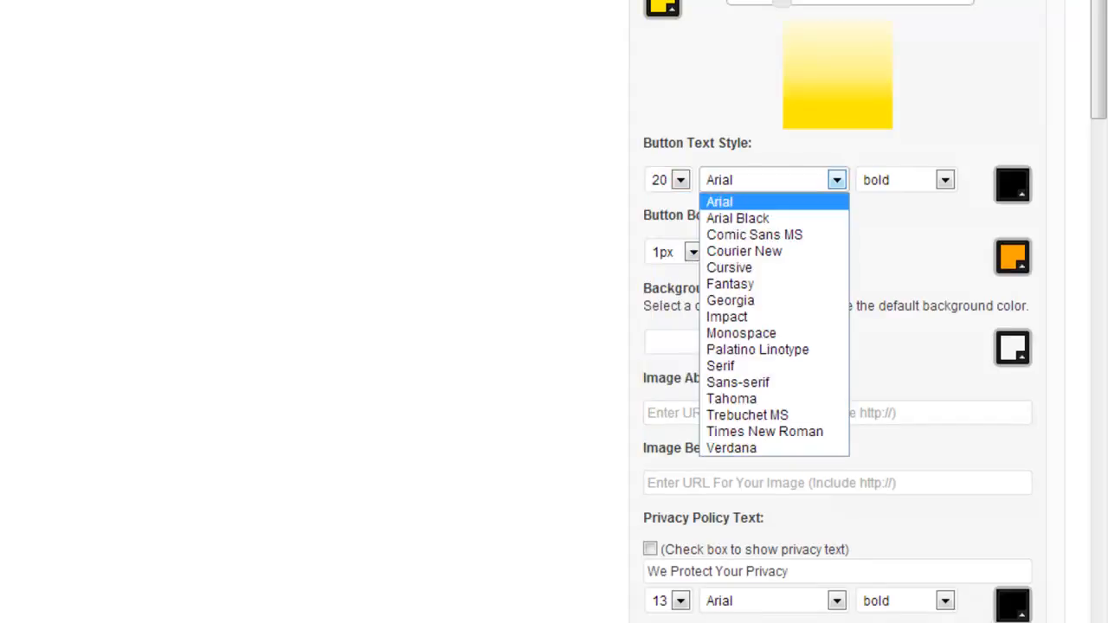
key(Tab)
key(alt+Down)
key(Down)
key(Down)
key(Down)
key(Down)
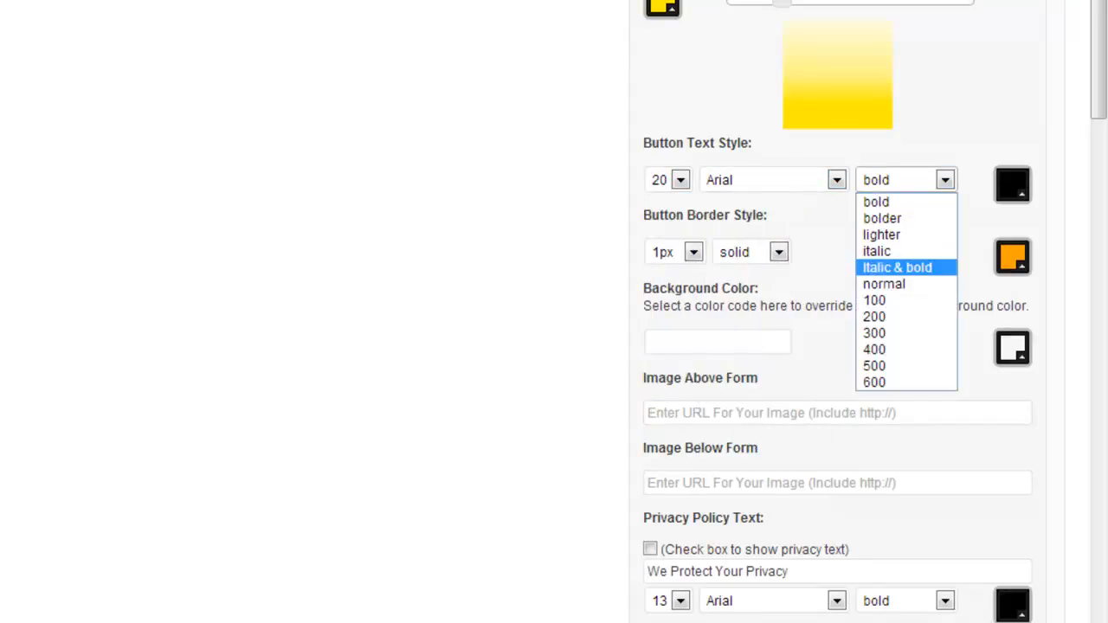
key(Return)
Change the button text color to a dark navy blue.
key(Tab)
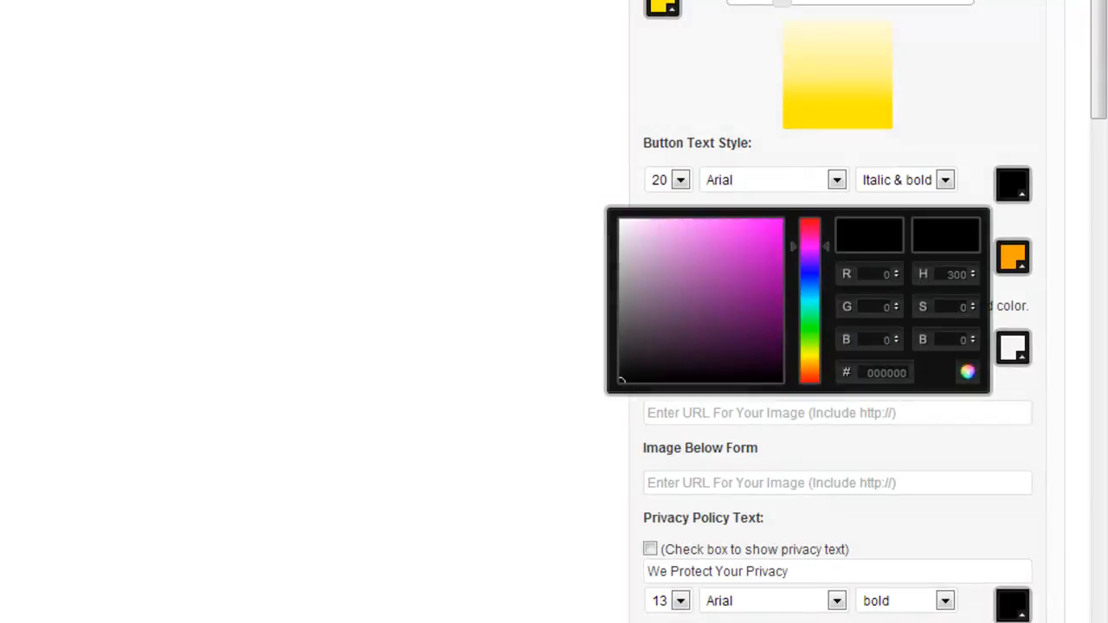
drag(810, 256, 809, 281)
drag(754, 306, 781, 311)
key(Tab)
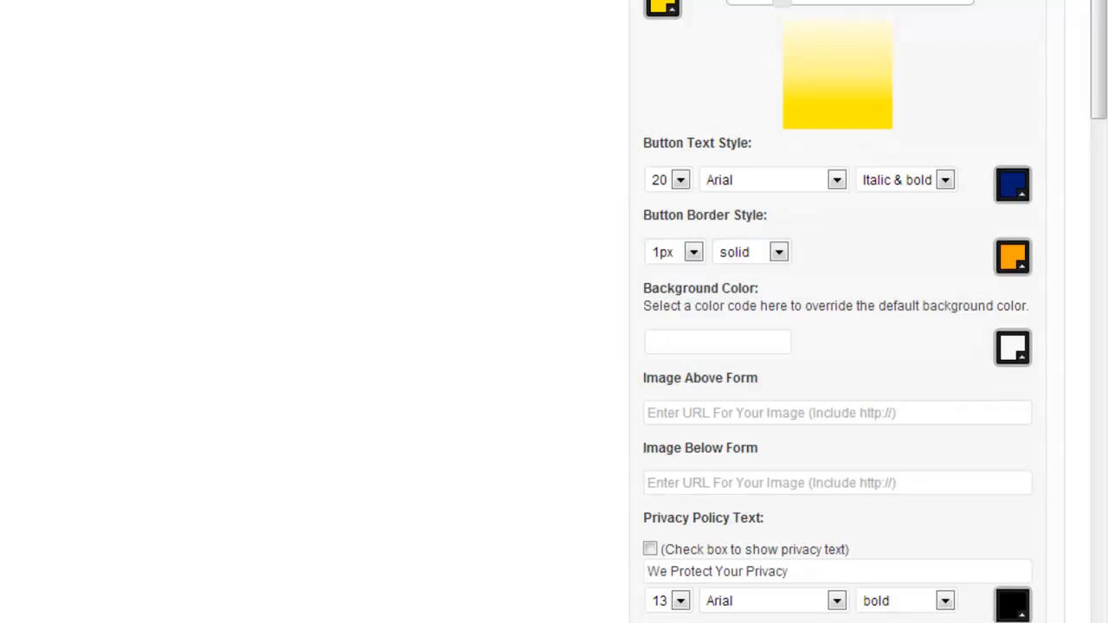
Examine the button border style options and the remaining background, image, privacy text and email form settings of the widget.
click(751, 252)
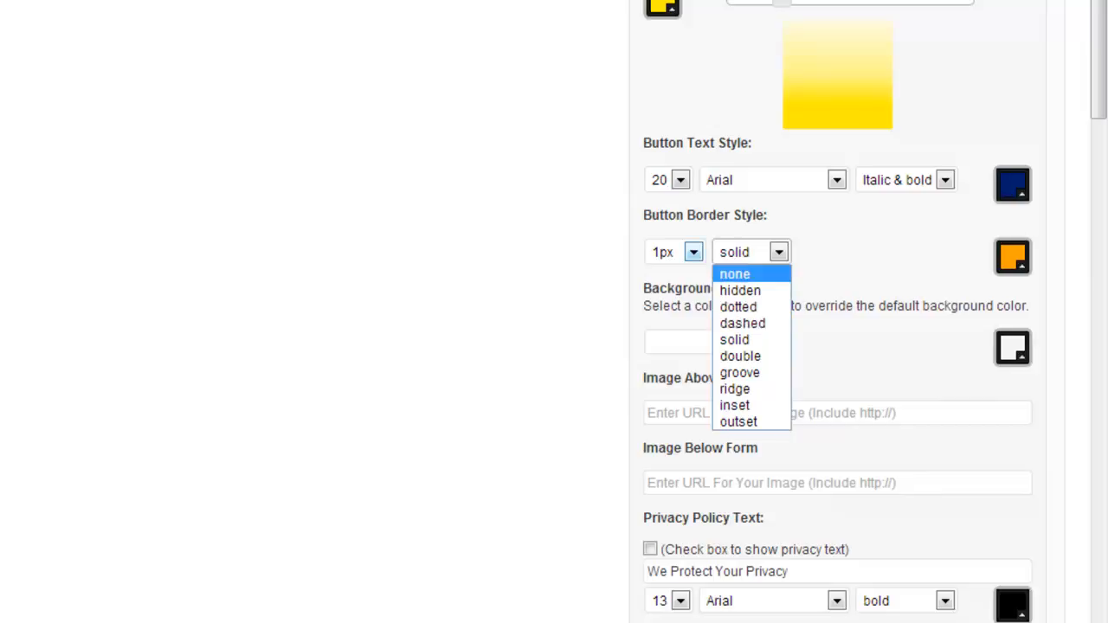
key(Escape)
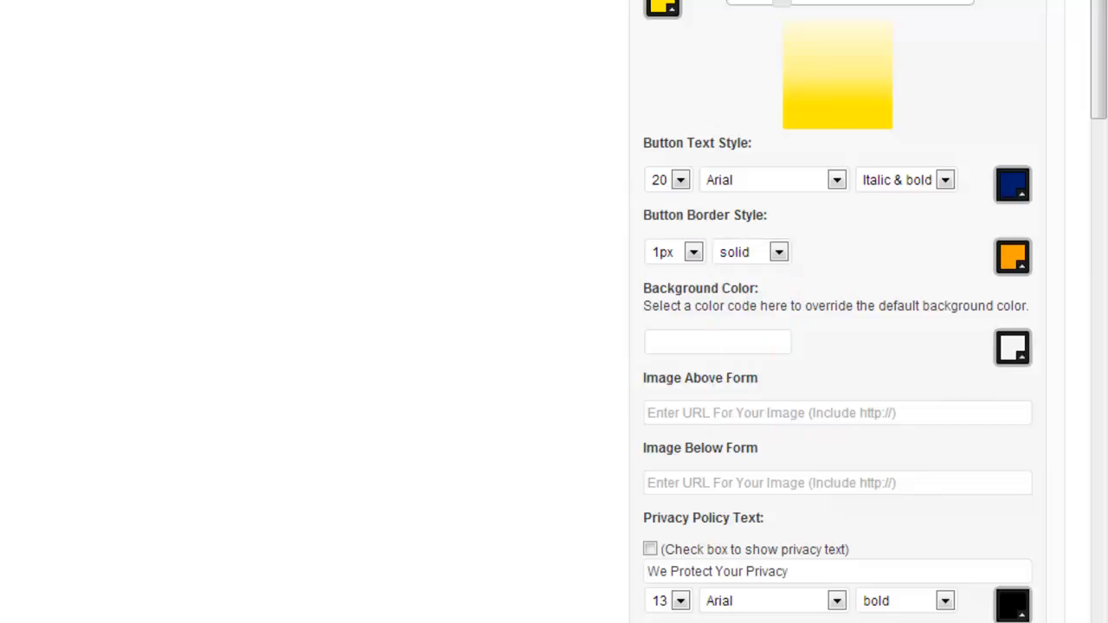
scroll(838, 346, down, 3)
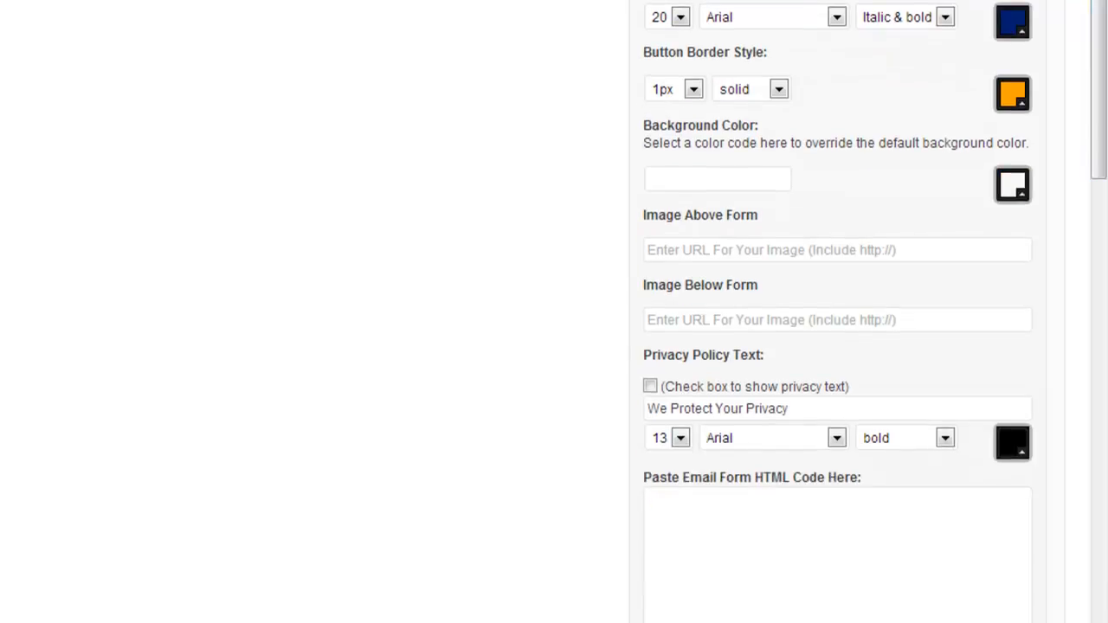
scroll(837, 346, down, 3)
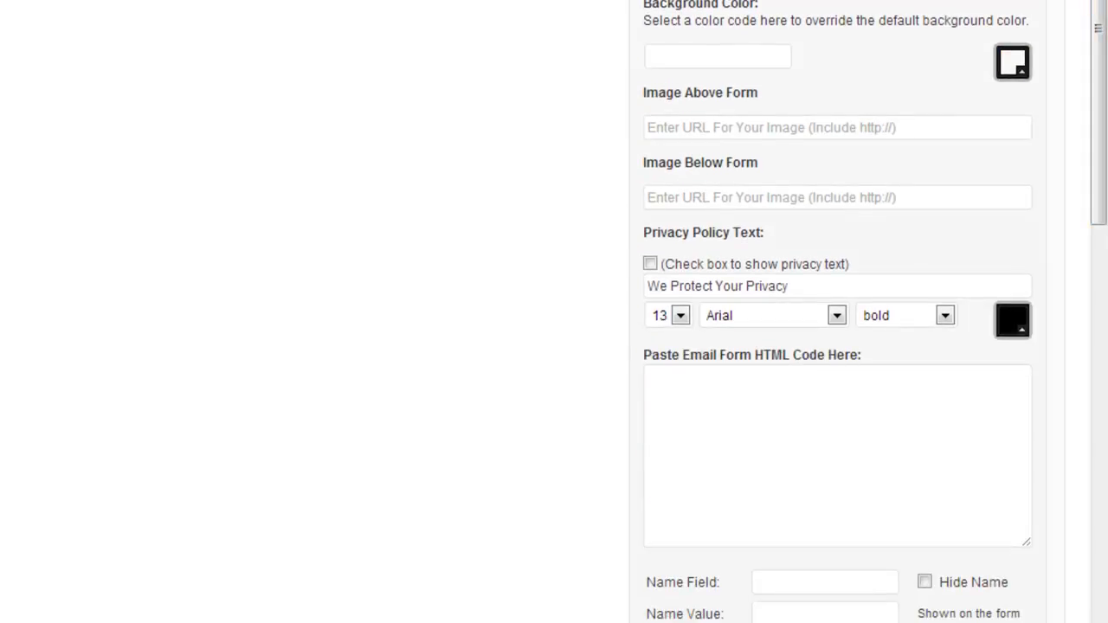
scroll(837, 347, up, 10)
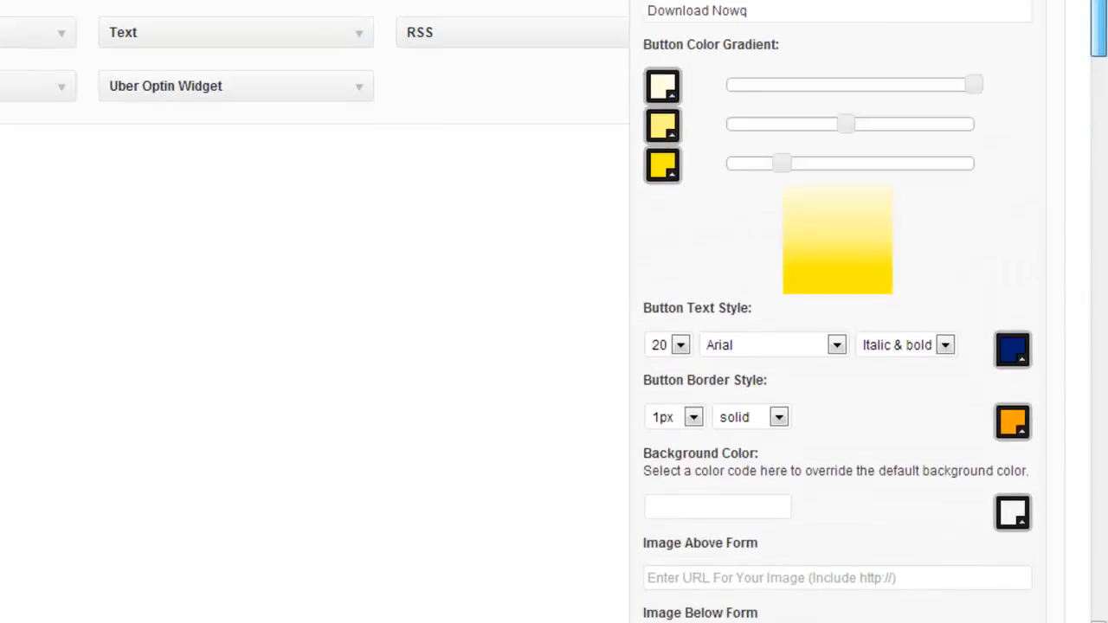
scroll(837, 346, down, 10)
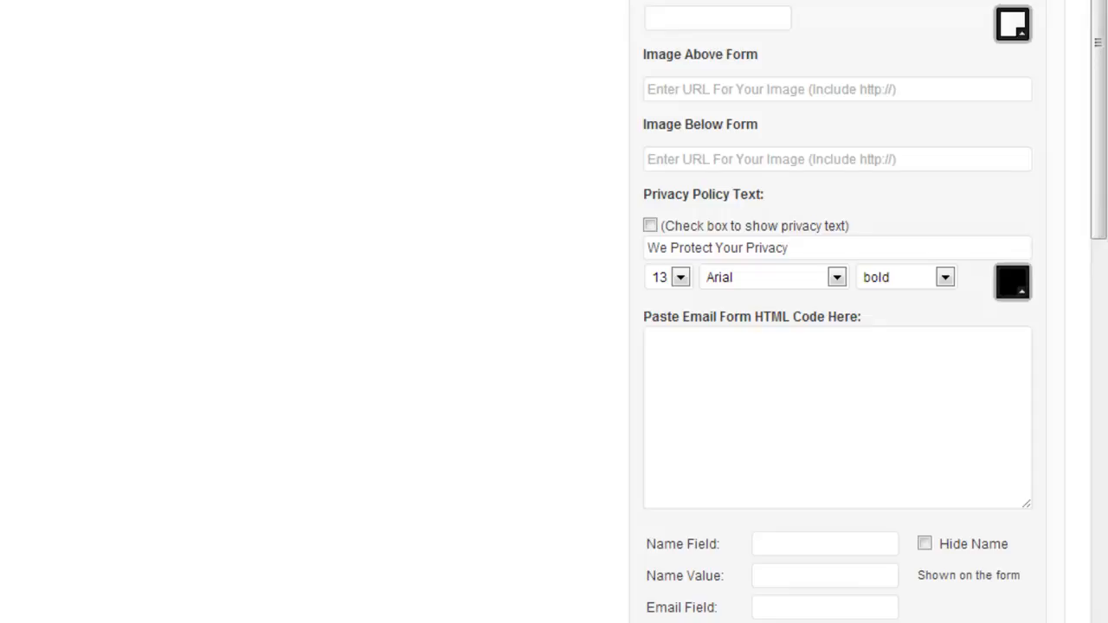
scroll(837, 347, down, 2)
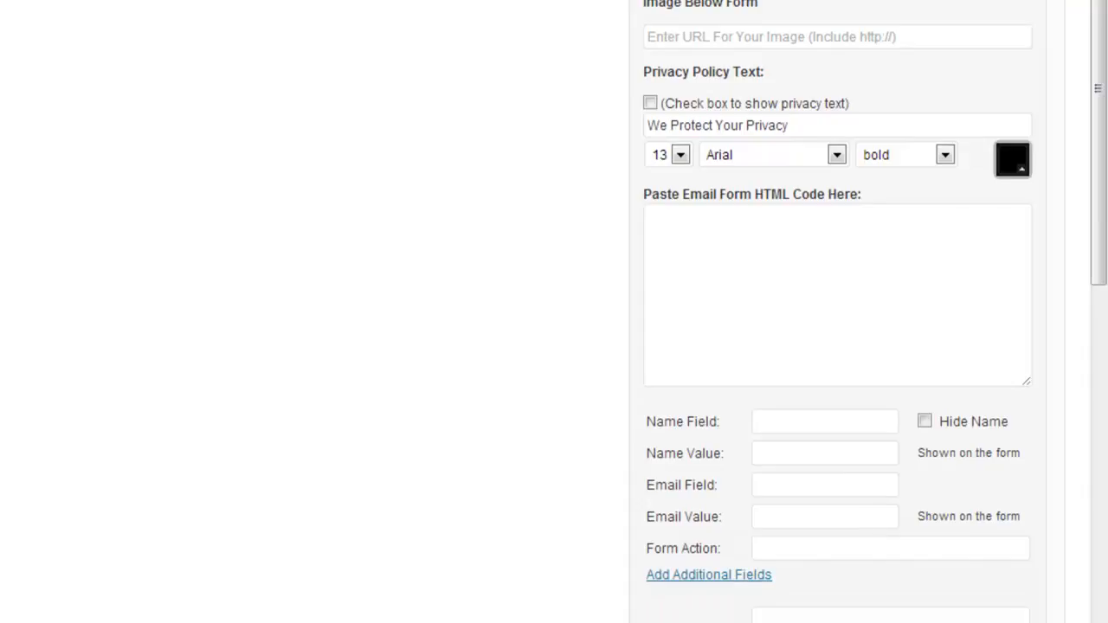
scroll(837, 347, up, 3)
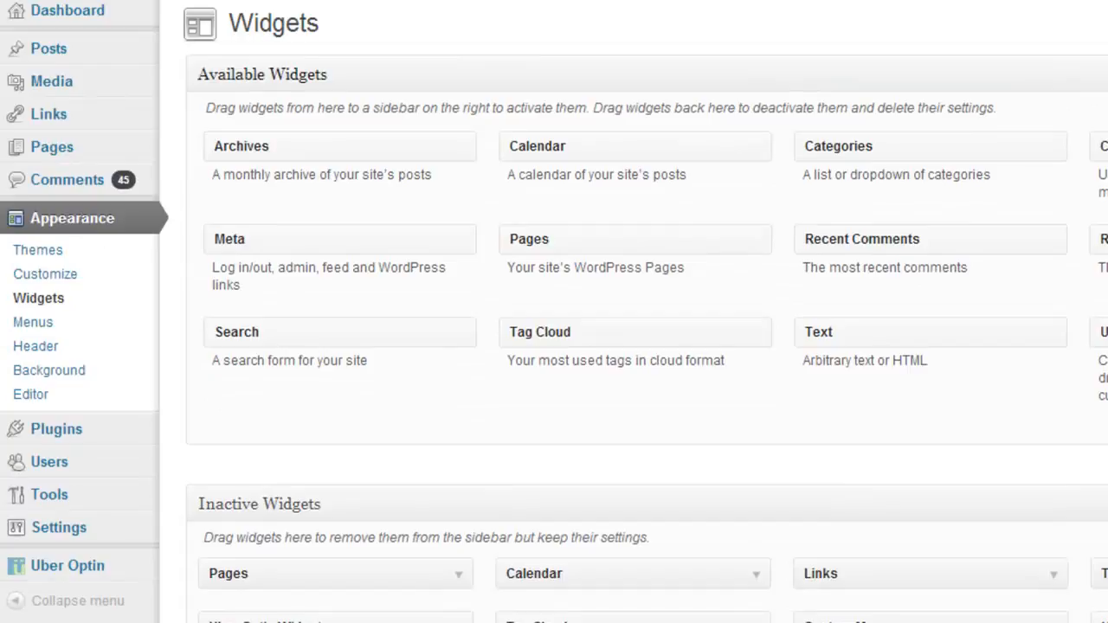
Open the demobook image's details from the Media Library and select its complete file URL for copying.
mouse_move(52, 81)
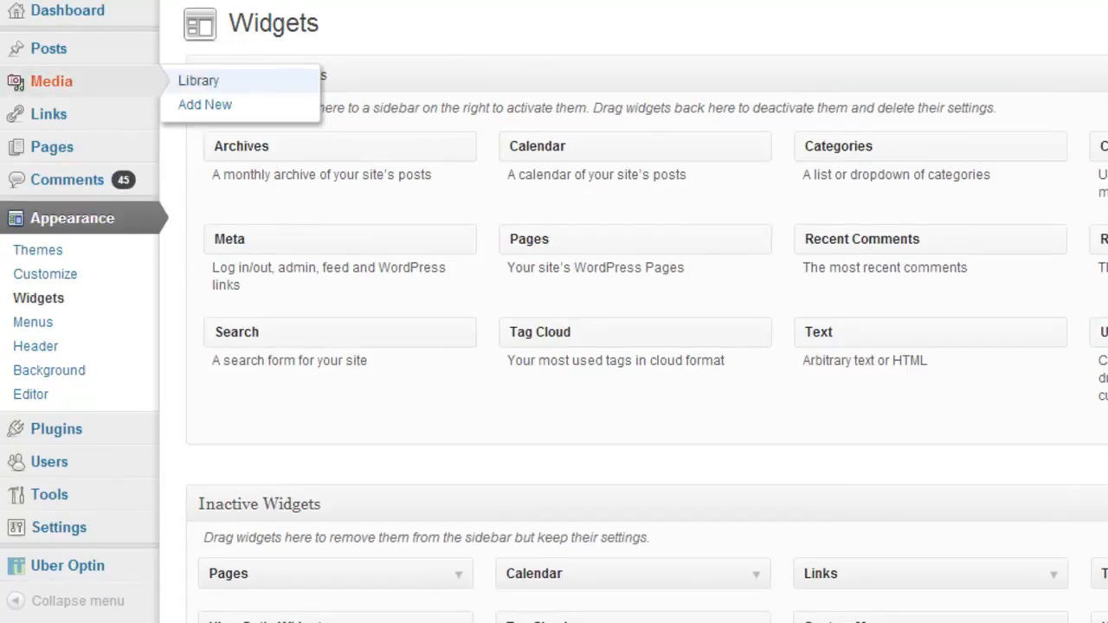
right_click(198, 79)
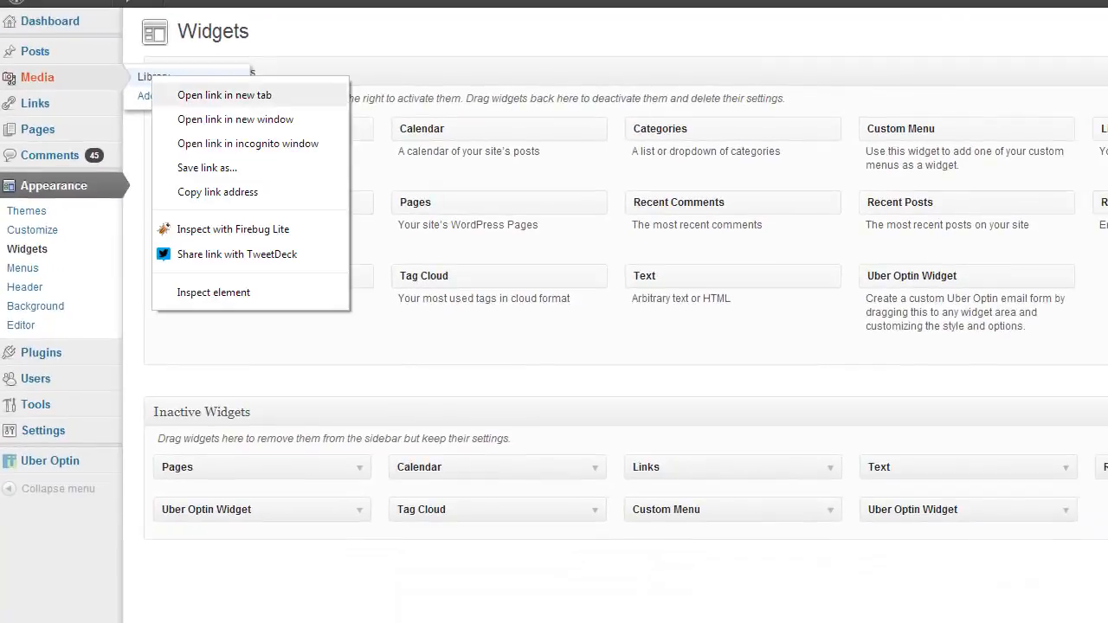
key(Escape)
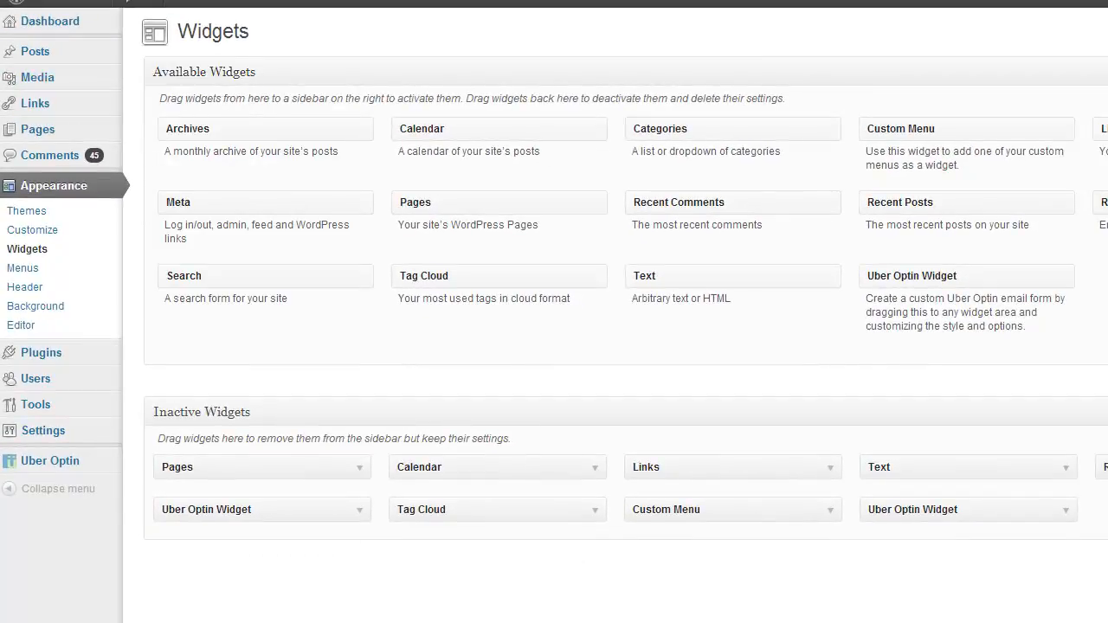
key(ctrl+Tab)
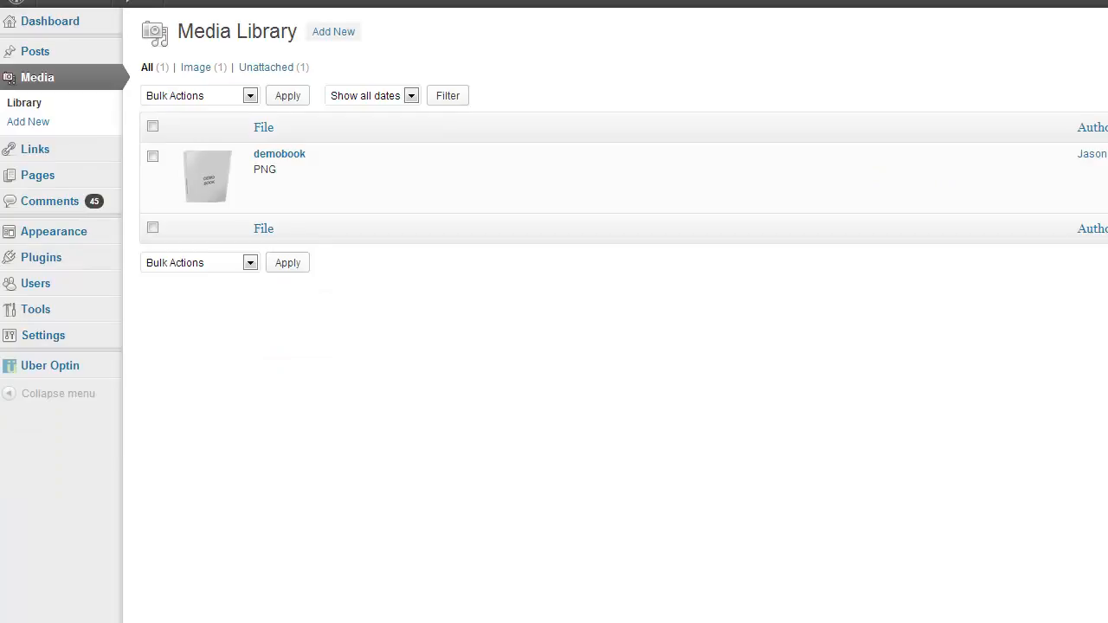
mouse_move(347, 178)
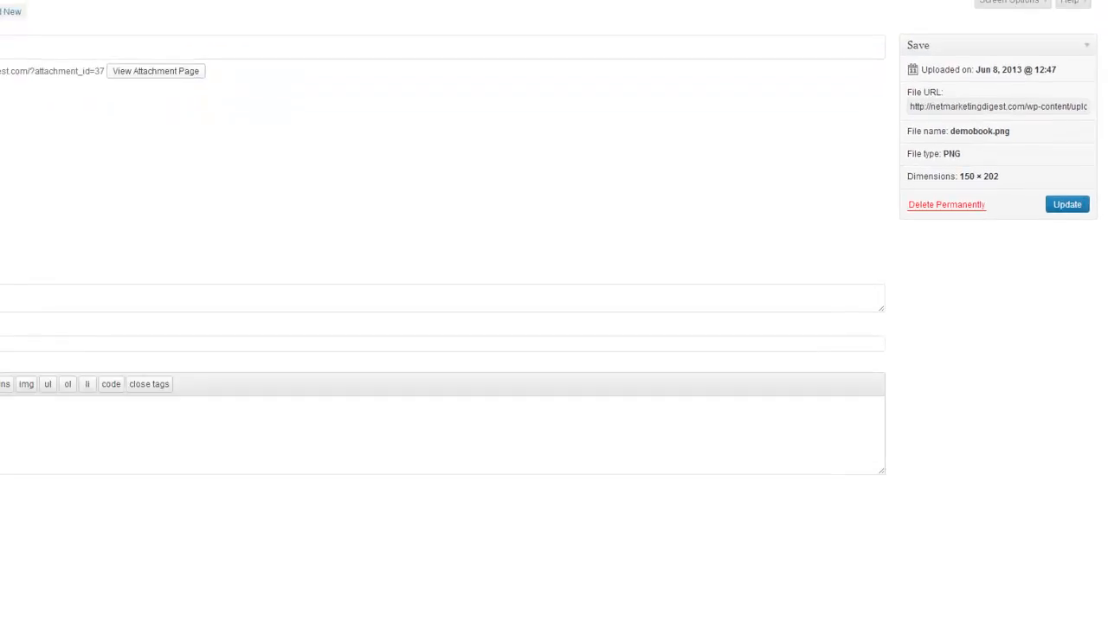
double_click(968, 106)
key(ctrl+a)
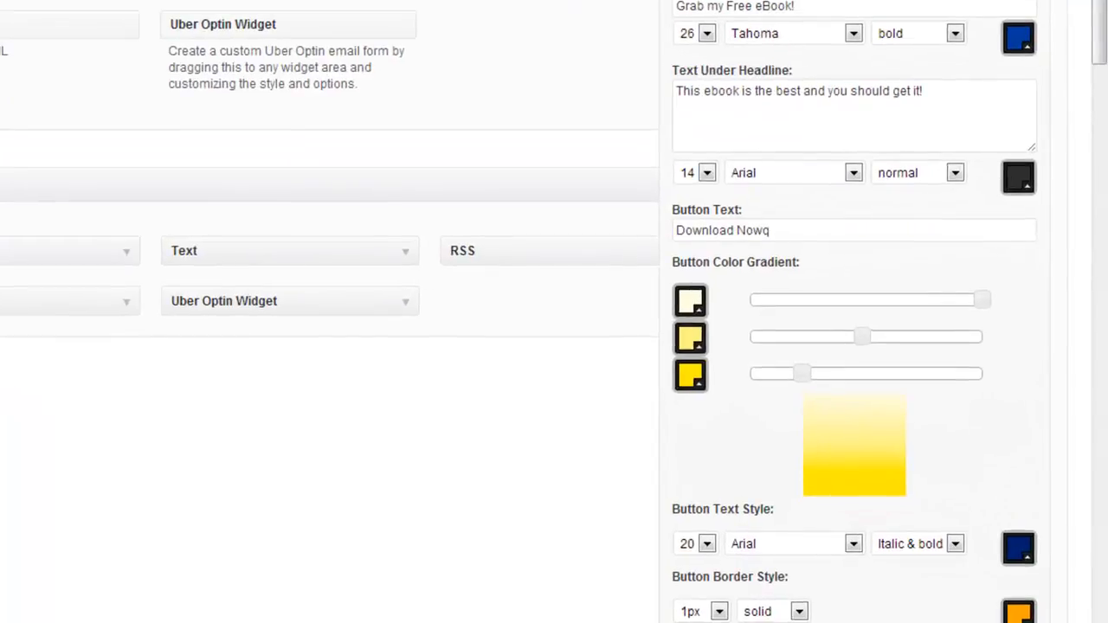
Paste the copied demobook image URL as the widget's Image Below Form.
scroll(853, 347, down, 5)
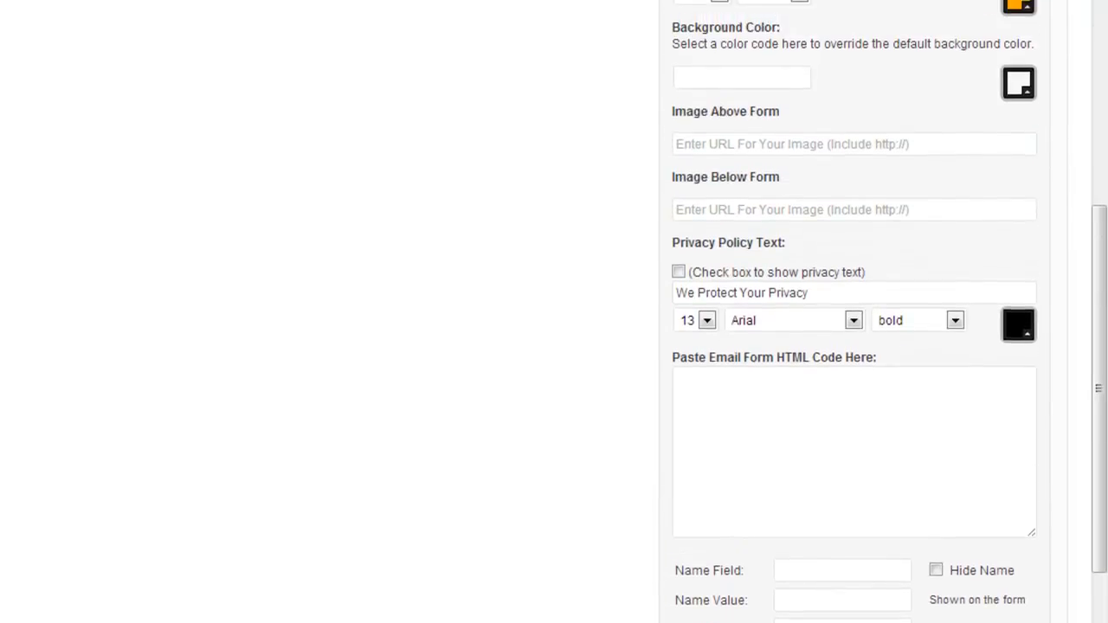
click(724, 211)
right_click(723, 212)
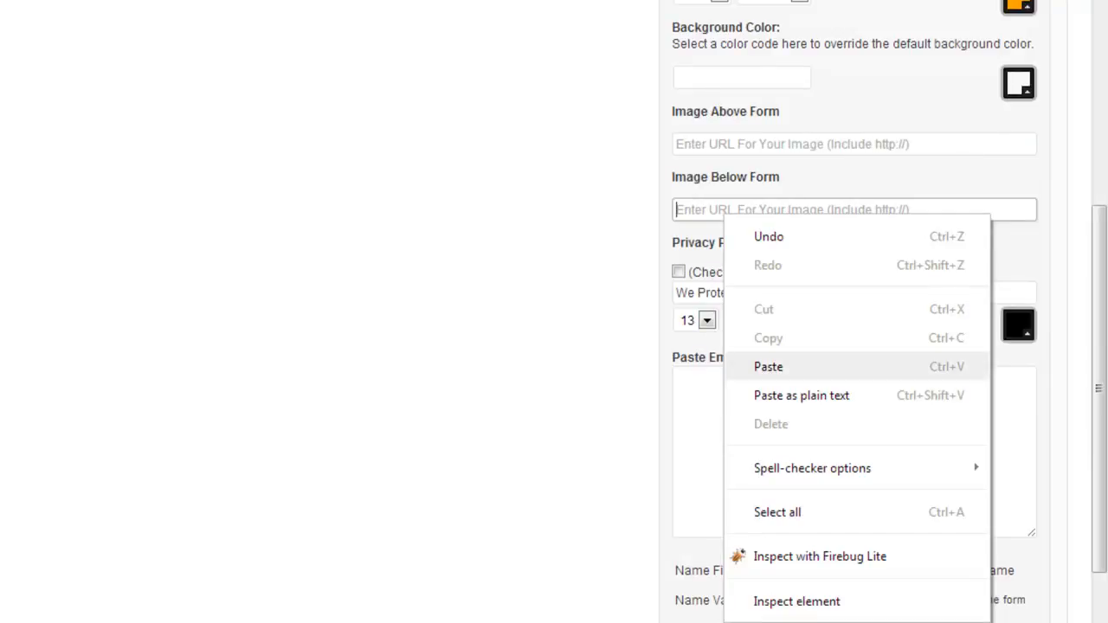
click(769, 366)
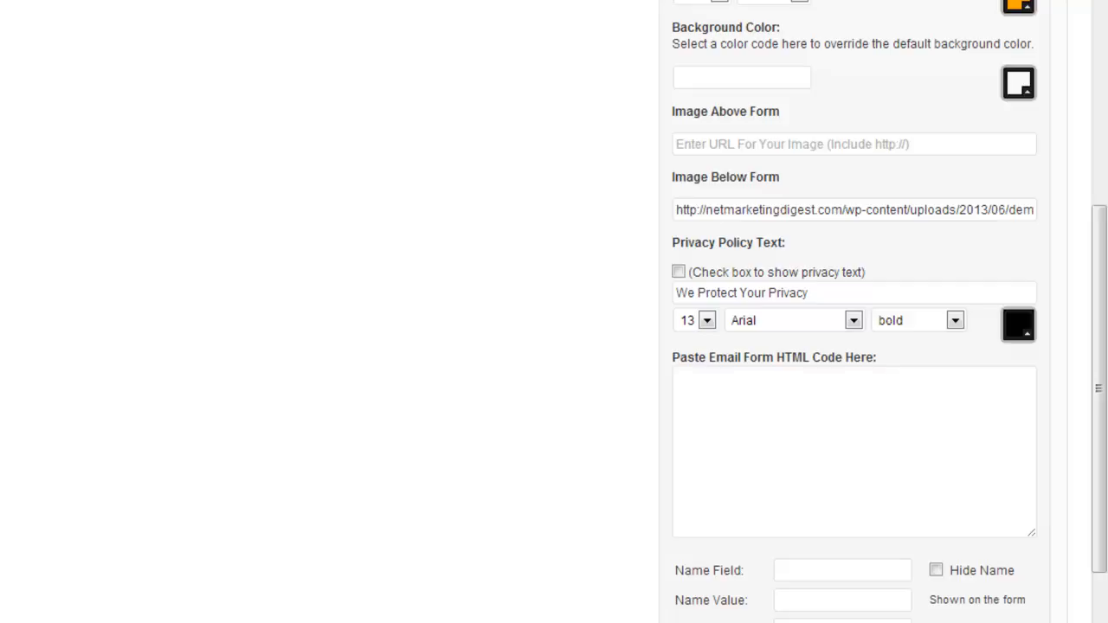
mouse_move(1098, 389)
mouse_down()
mouse_move(1099, 205)
mouse_move(1098, 369)
mouse_up()
click(771, 36)
key(BackSpace)
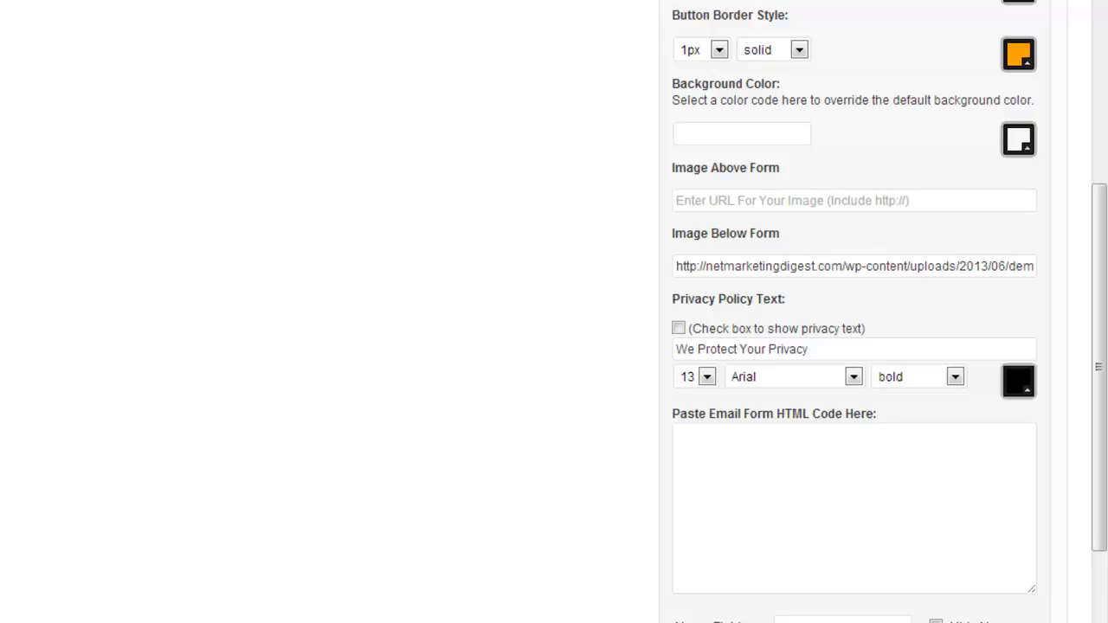
Enable the privacy policy text on the form and set its font weight to normal.
click(678, 328)
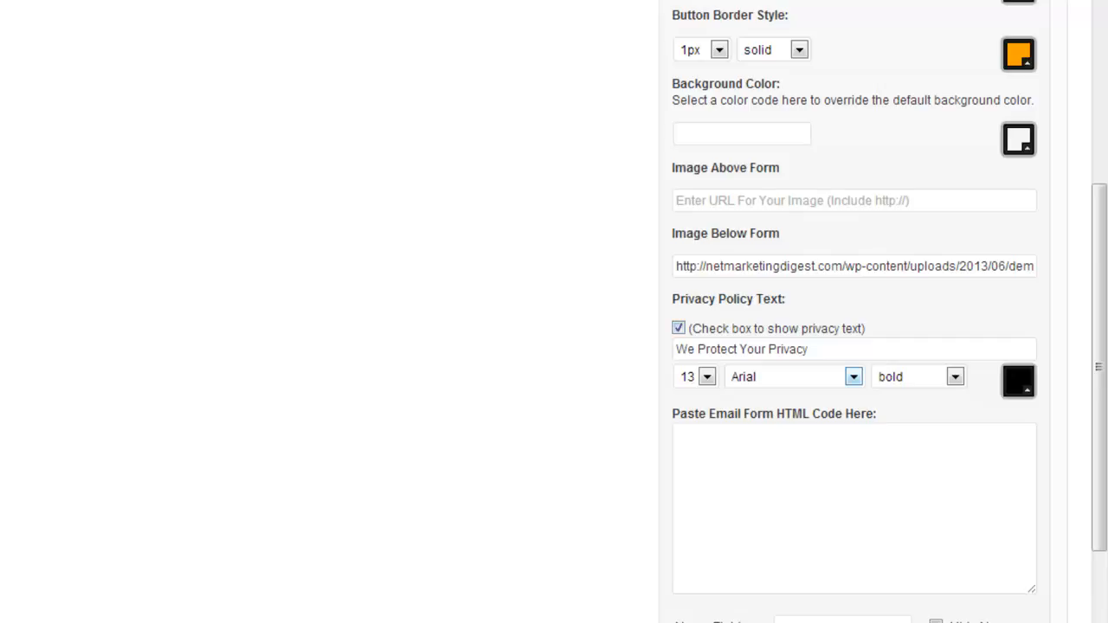
click(955, 376)
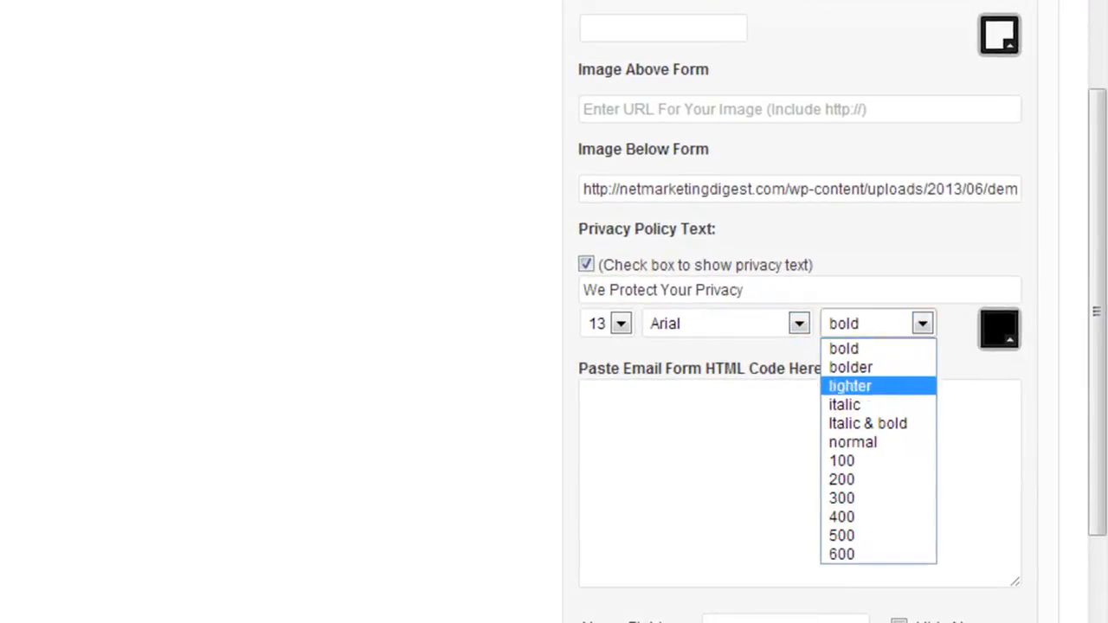
key(Down)
key(Down)
key(Down)
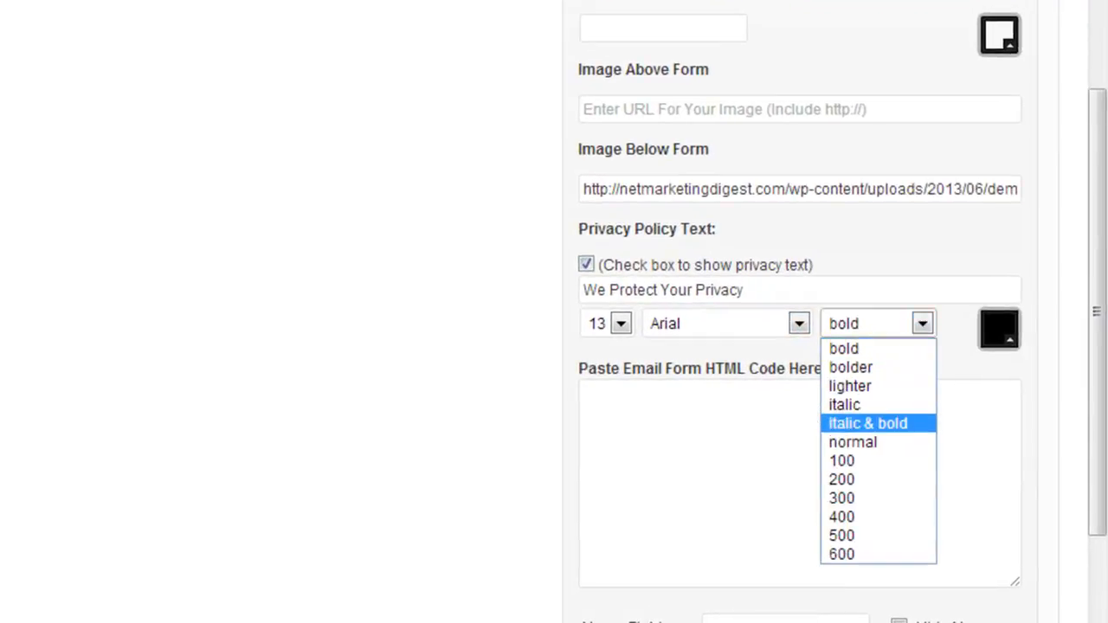
key(Return)
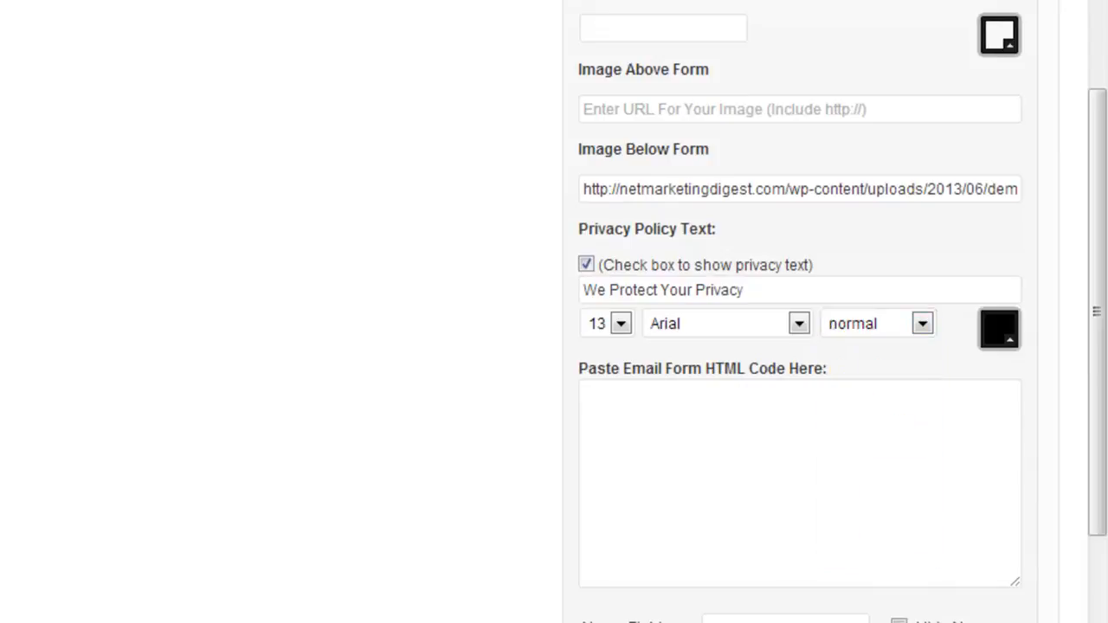
Copy the entire HTML code of the GetResponse web form into the widget's email form HTML code box.
scroll(800, 311, down, 5)
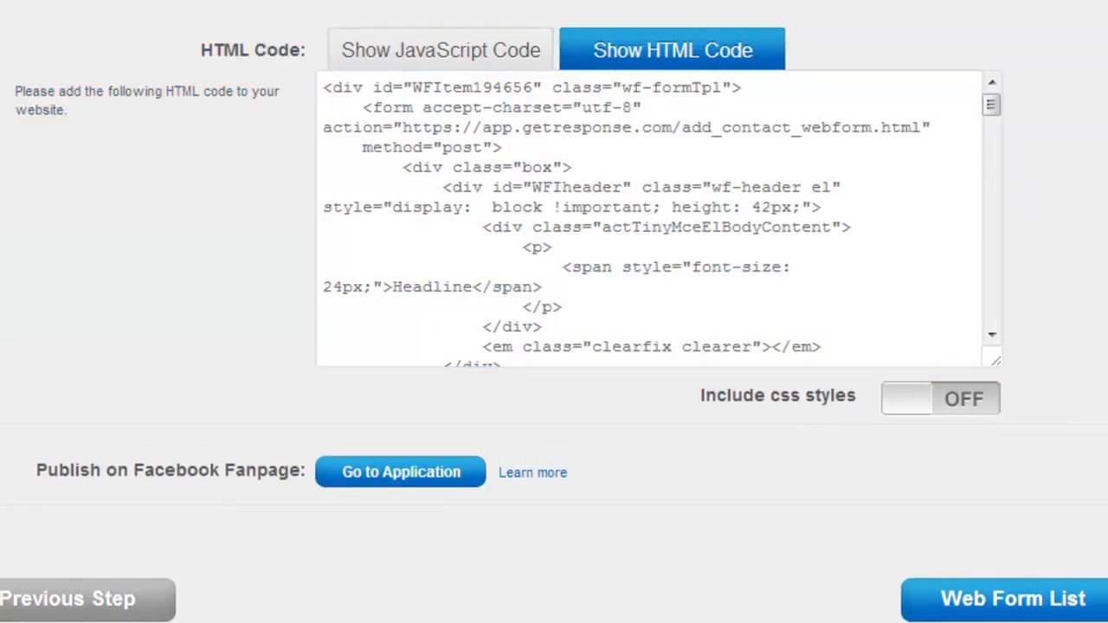
triple_click(696, 267)
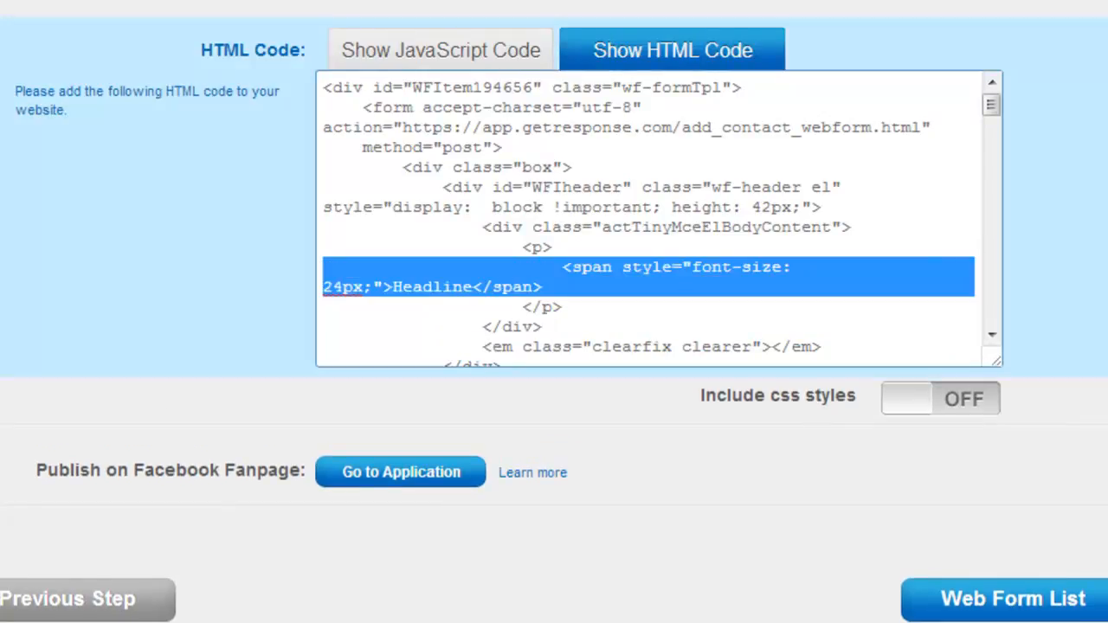
key(ctrl+a)
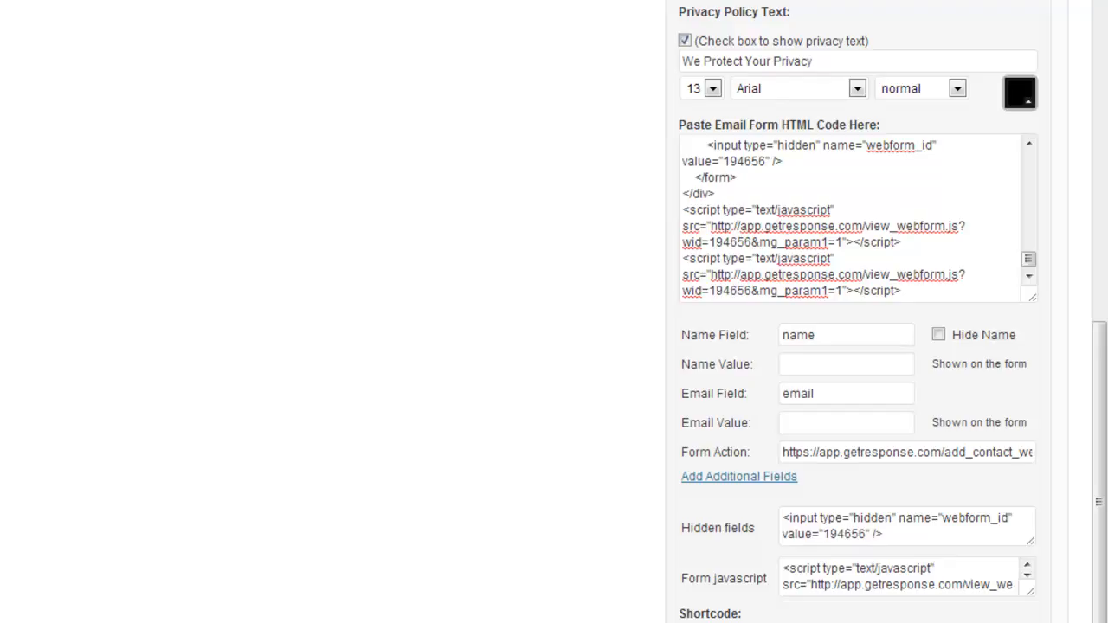
Check the extracted Hidden fields code and try switching the Hide Name option on and off.
click(878, 518)
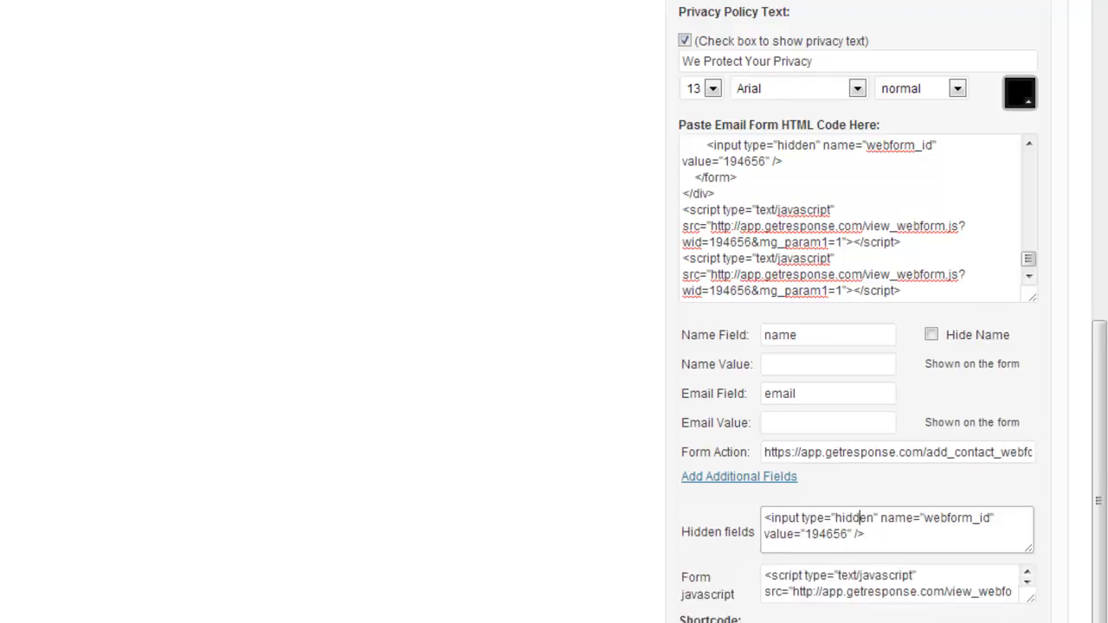
key(Tab)
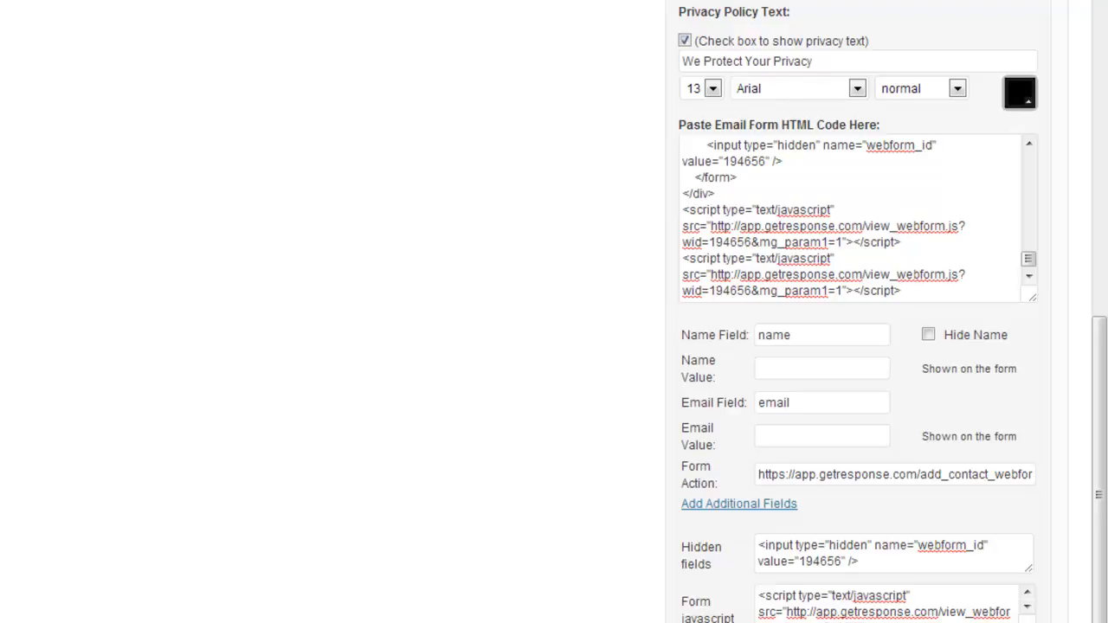
click(928, 334)
click(928, 334)
Set the Name Value to "Your First Name" and the Email Value to "Your Email Address".
click(822, 368)
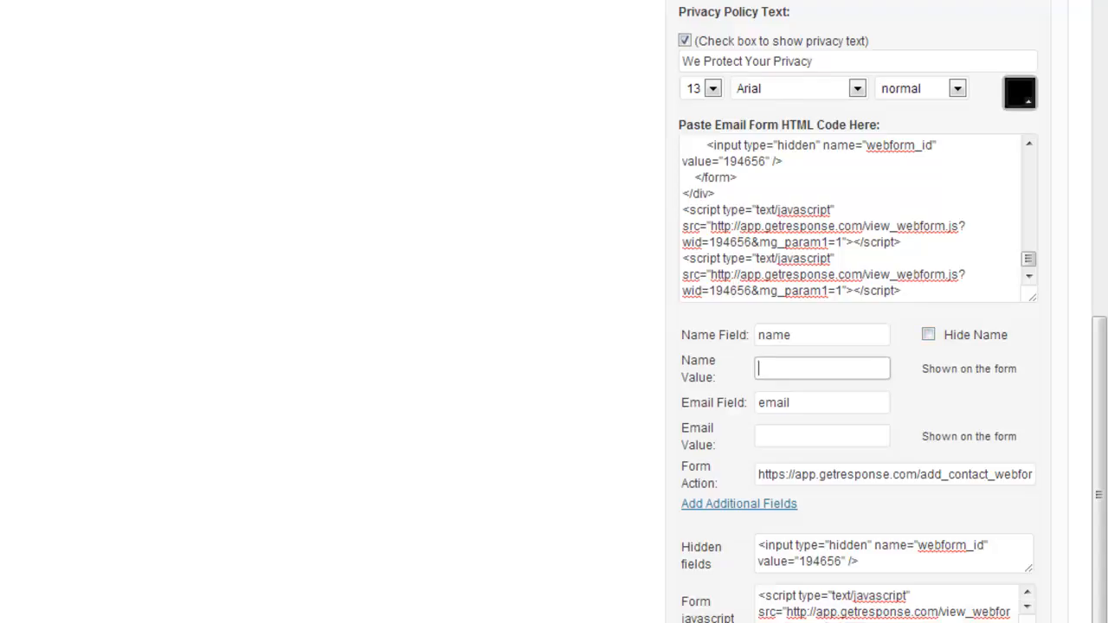
text(Your First Name)
key(Tab)
key(Tab)
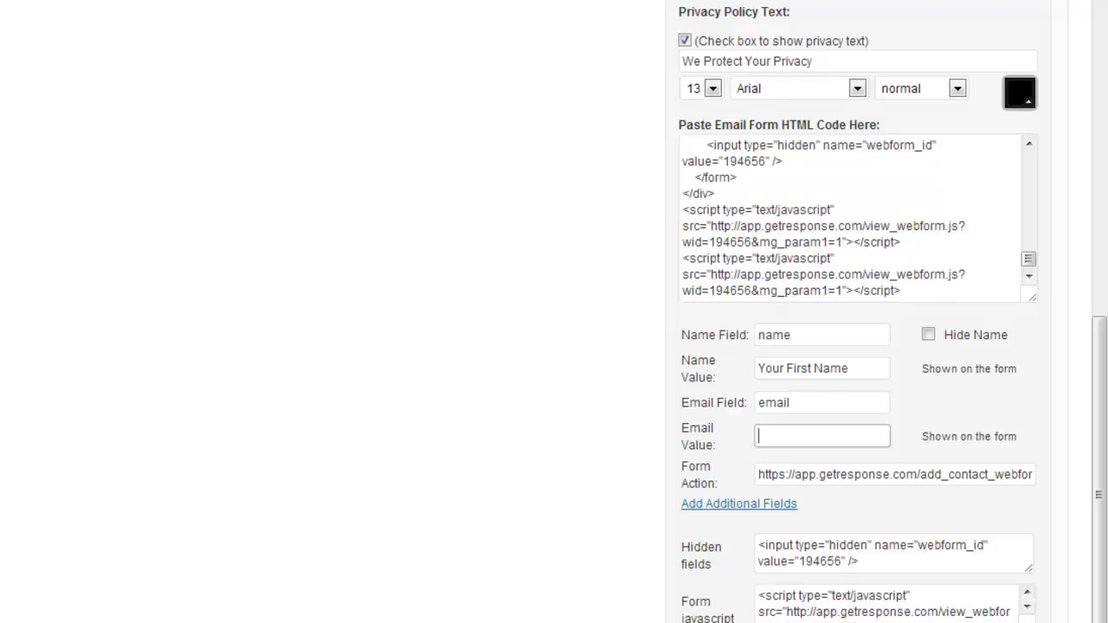
text(Your Email Address)
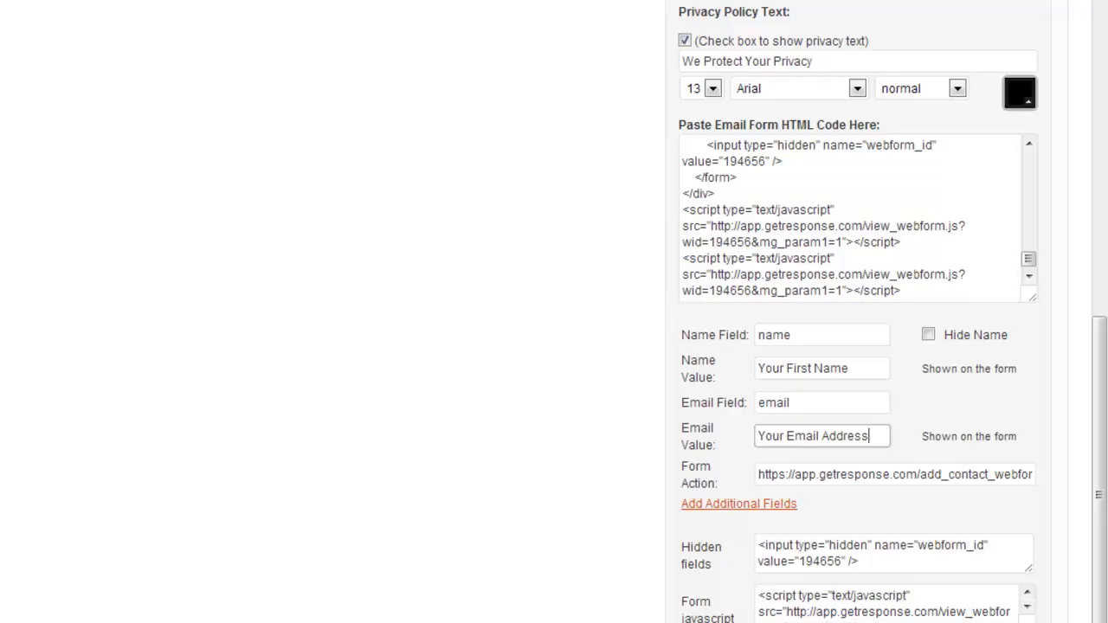
Expand the additional form fields and go through the Extra Field1 name and value entries.
click(738, 504)
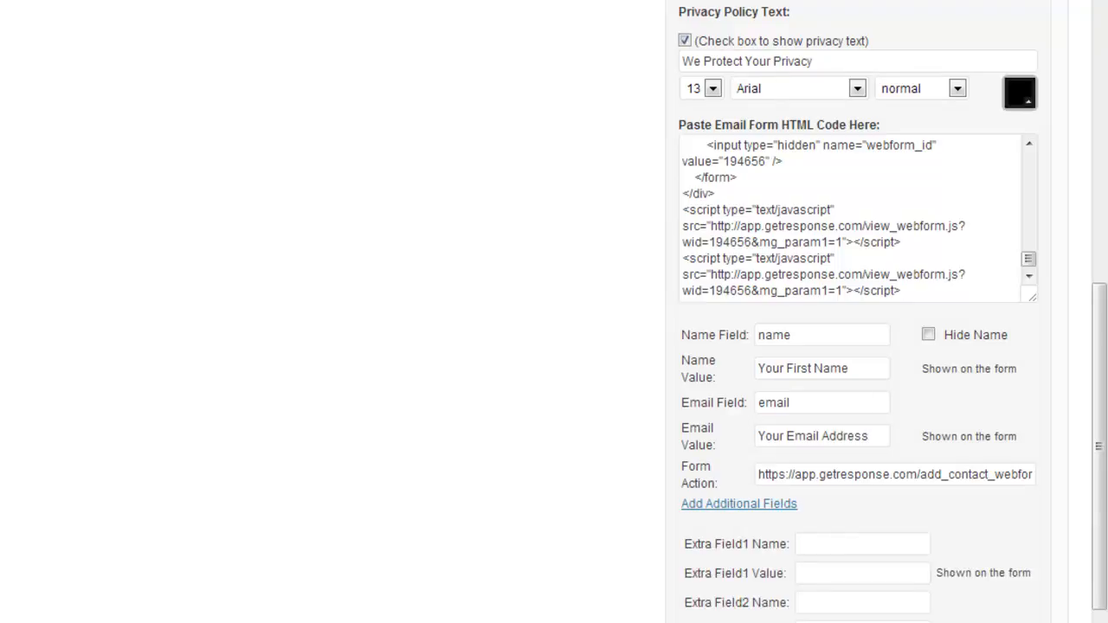
scroll(892, 312, down, 3)
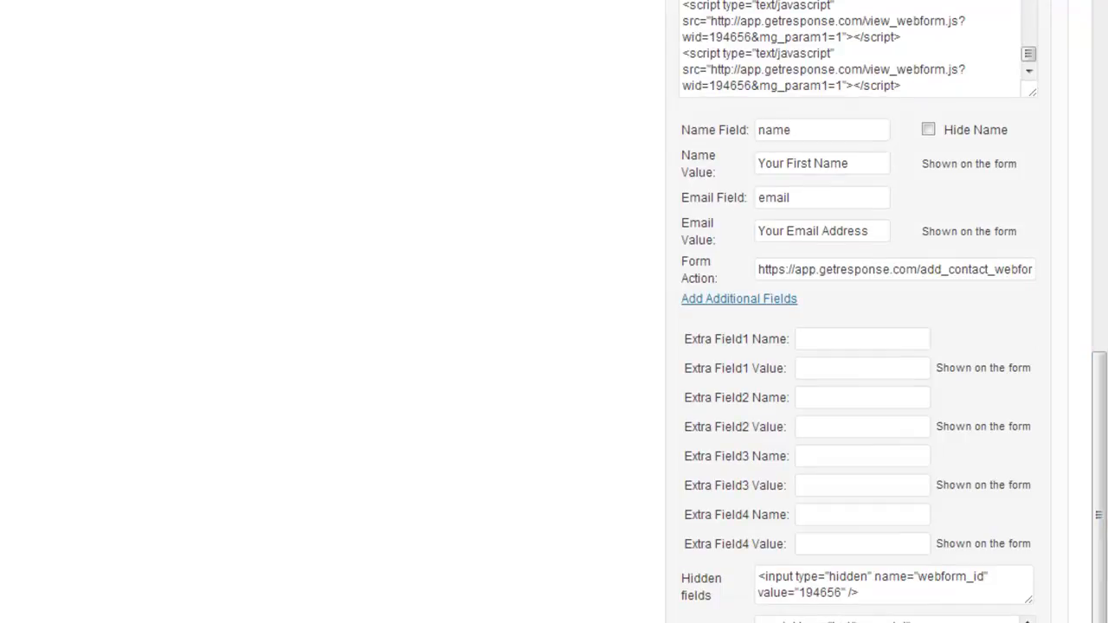
click(862, 338)
key(Tab)
Switch to the GetResponse HTML code, enlarge its code box and copy the name attribute value "name" of the Name input.
scroll(857, 347, up, 2)
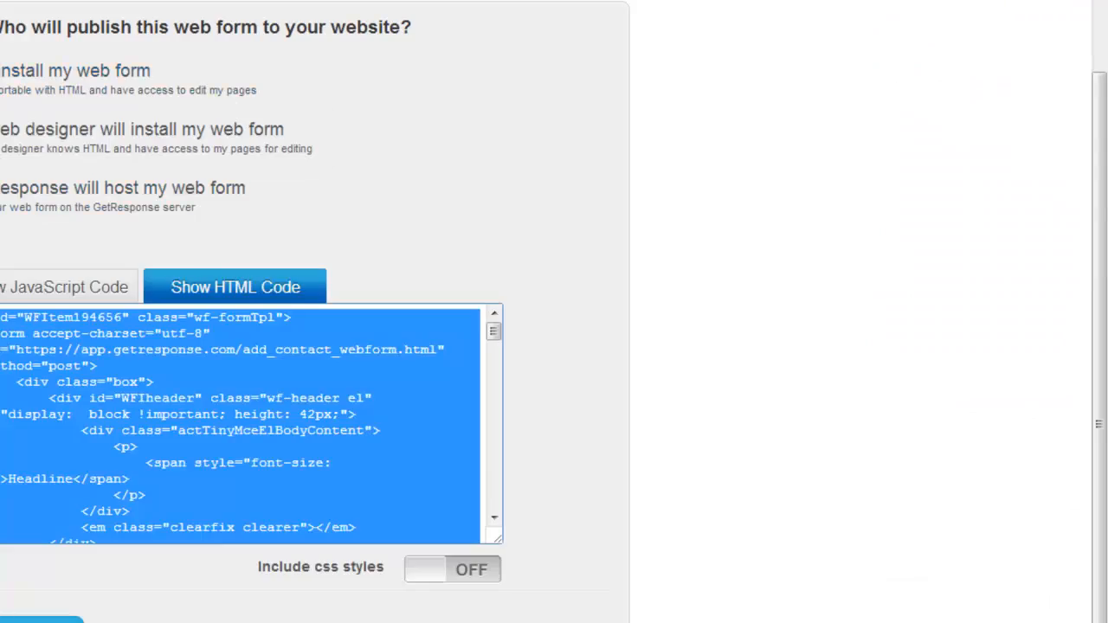
click(147, 495)
drag(638, 619, 805, 619)
click(498, 355)
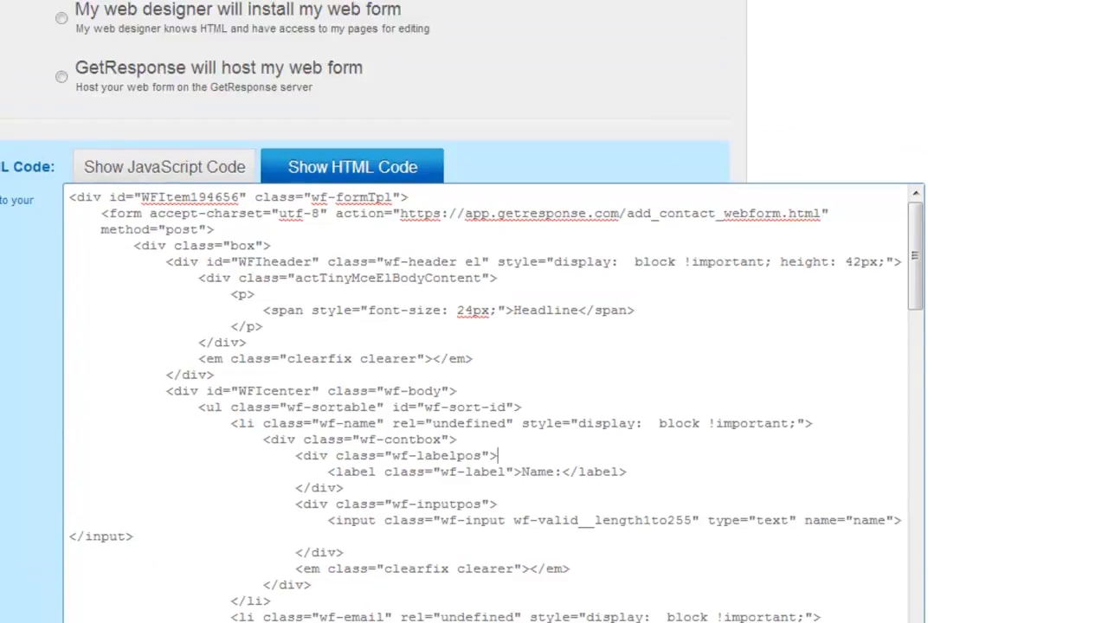
double_click(881, 520)
key(ctrl+c)
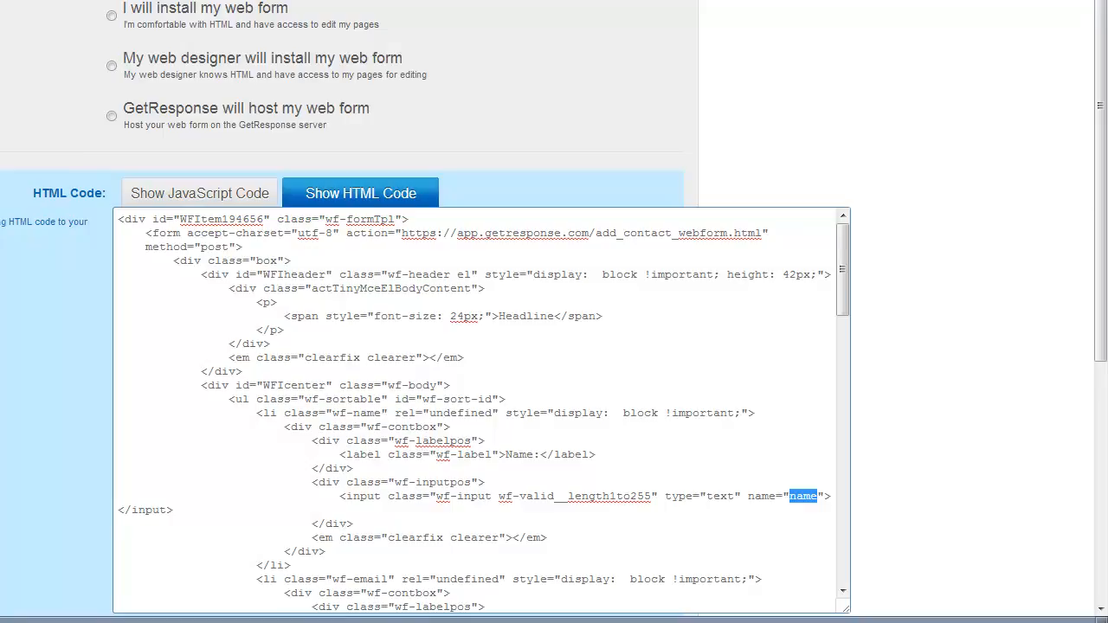
Copy the Name input's name attribute value "name" from the GetResponse HTML code and paste it into Extra Field1 Name.
right_click(805, 497)
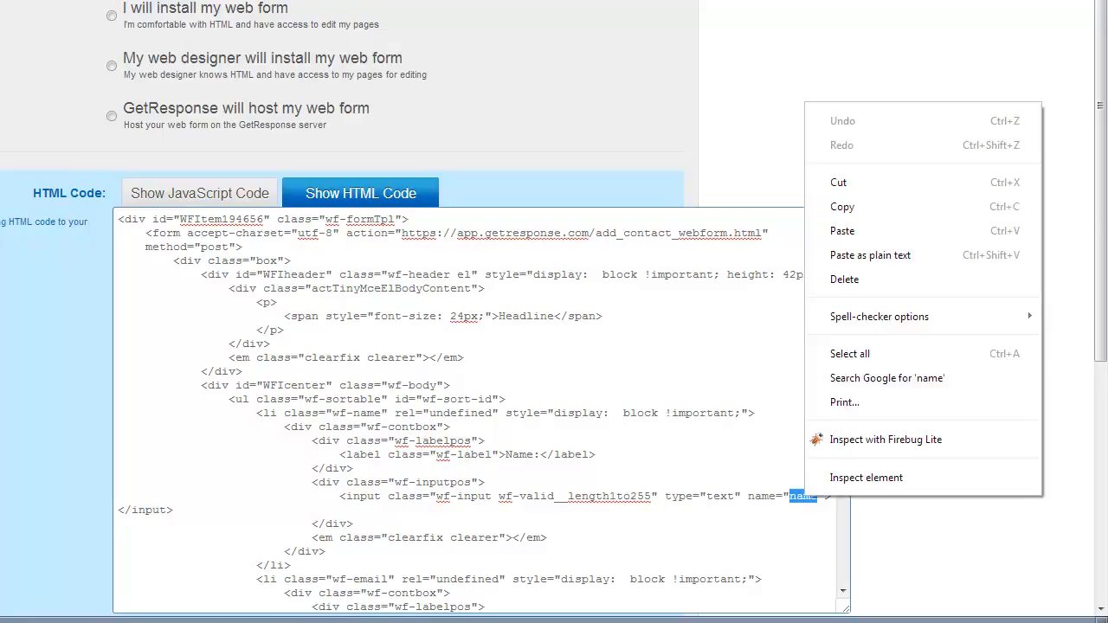
click(842, 206)
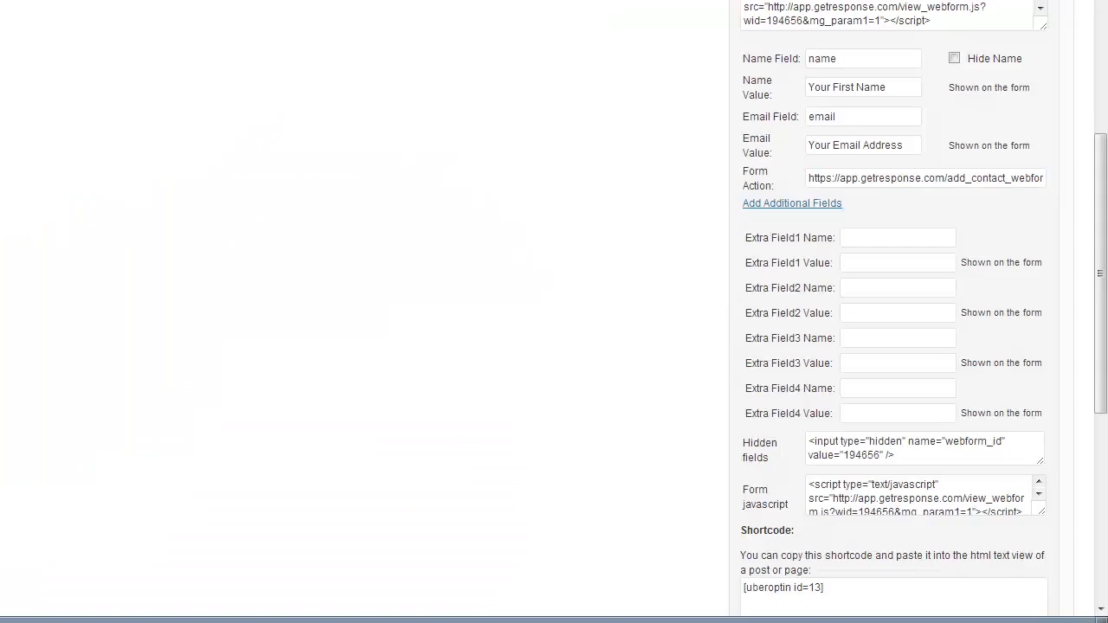
right_click(883, 241)
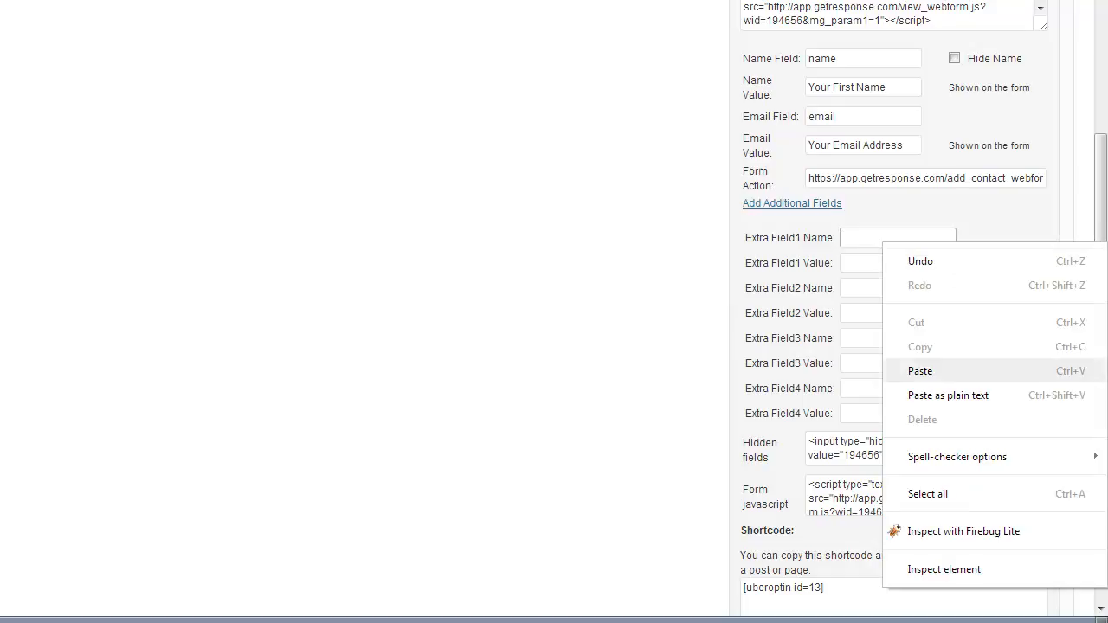
click(904, 369)
Set Extra Field1 Name to "phone" and Extra Field1 Value to "Your Phone Number".
key(ctrl+a)
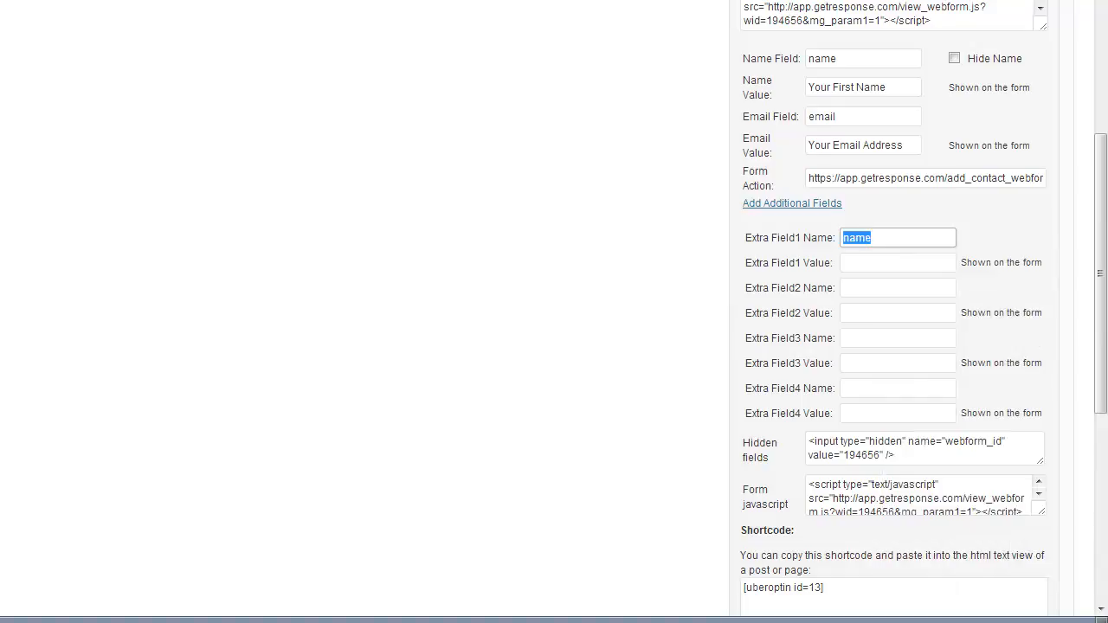
text(phone)
key(Tab)
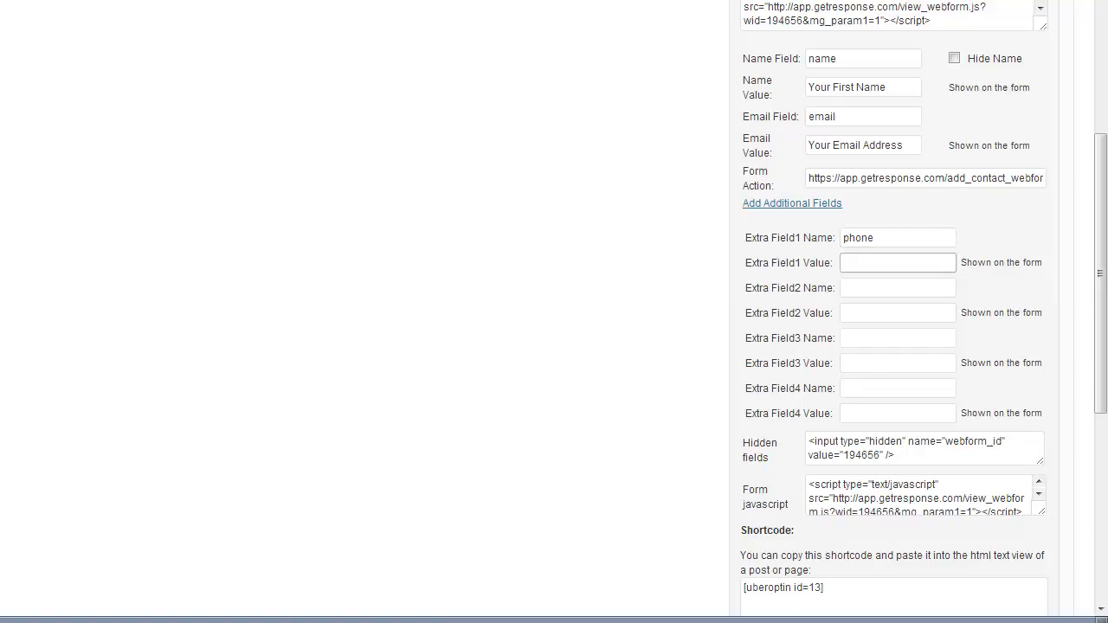
text(You)
key(BackSpace)
key(BackSpace)
text(our Phone Number)
Clear the Extra Field1 Value and Extra Field1 Name entries and save the Uber Optin Widget.
triple_click(872, 262)
key(BackSpace)
key(shift+Tab)
key(BackSpace)
scroll(555, 312, down, 3)
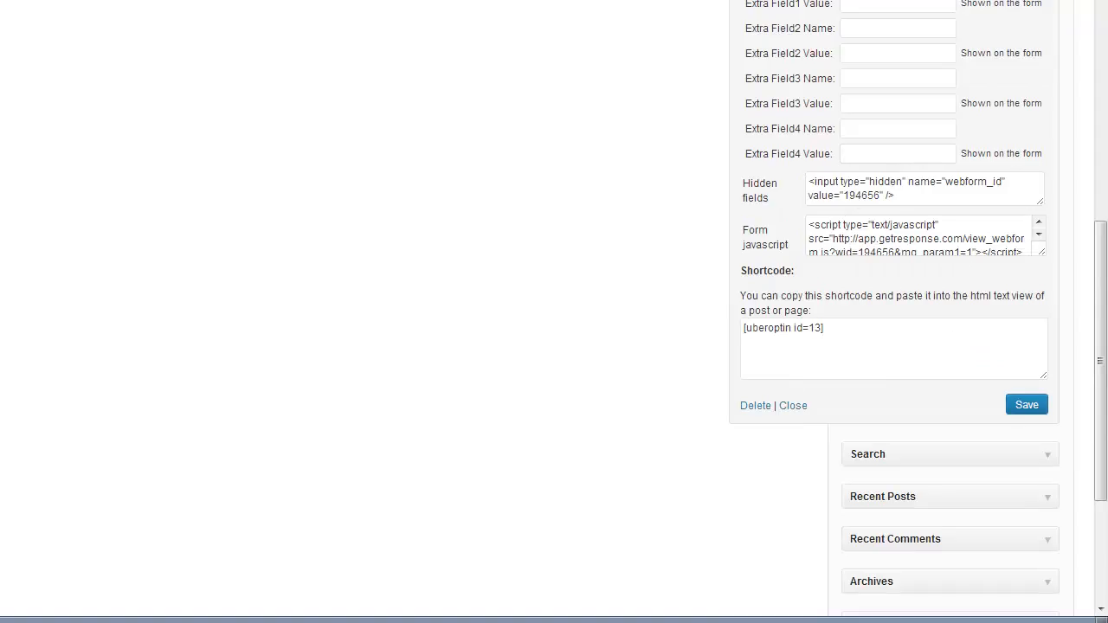
key(Return)
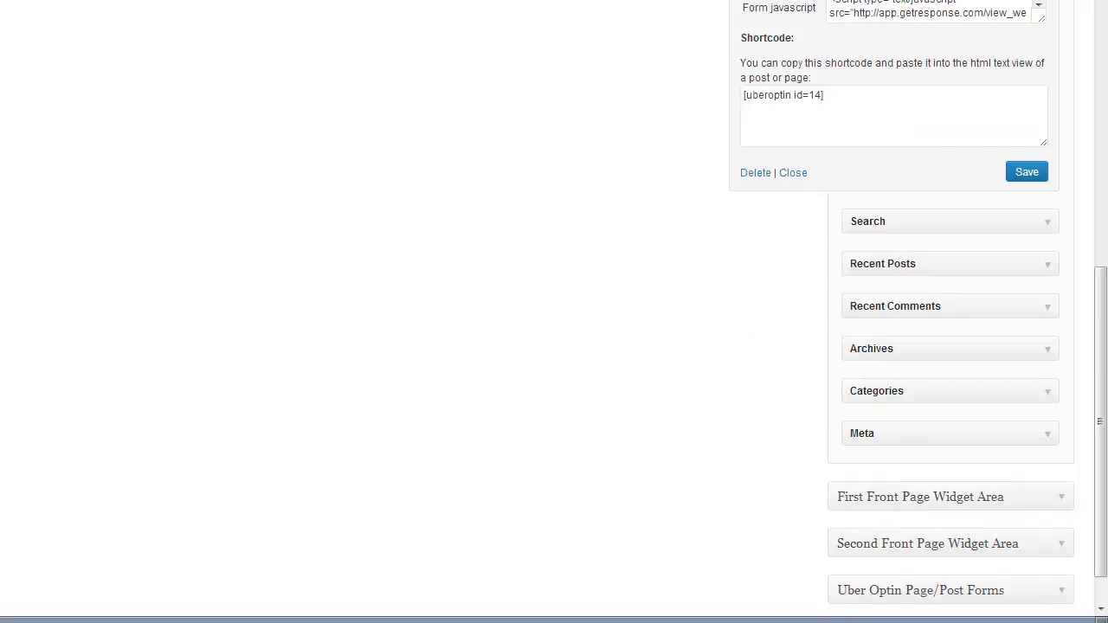
Set the headline font of the Uber Optin Widget to Impact at size 28, keeping the normal style.
scroll(554, 312, up, 15)
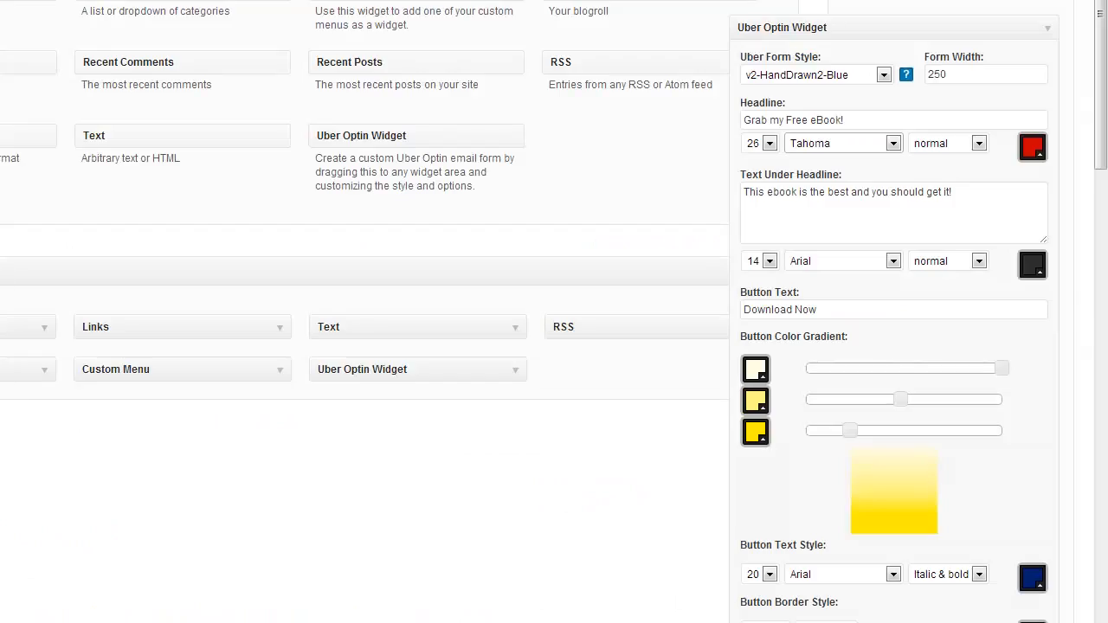
click(893, 143)
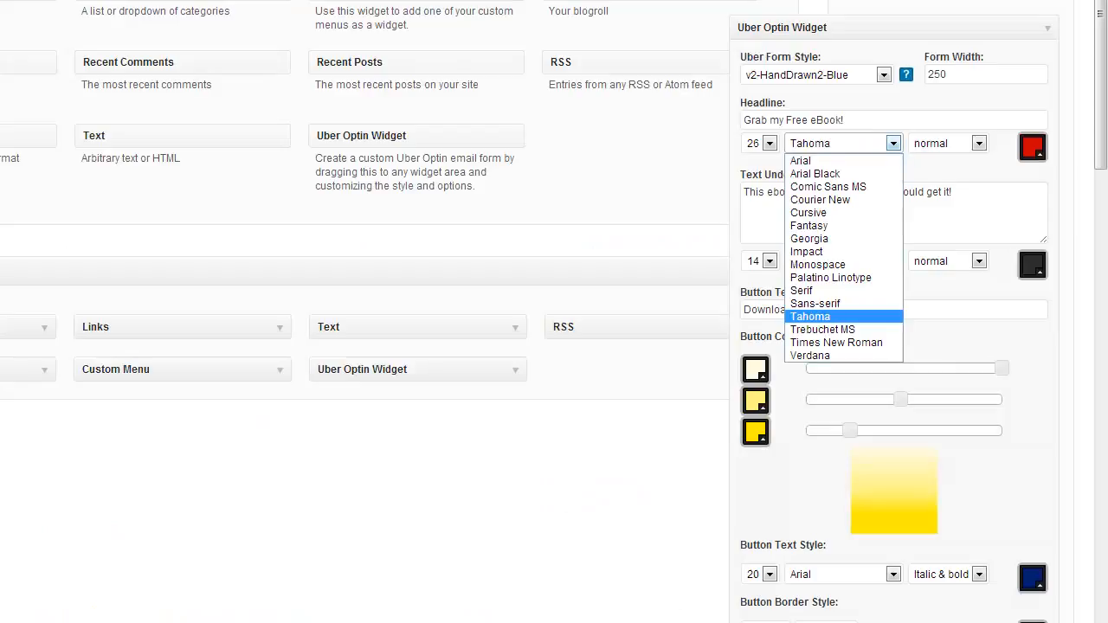
key(Down)
key(Down)
key(Return)
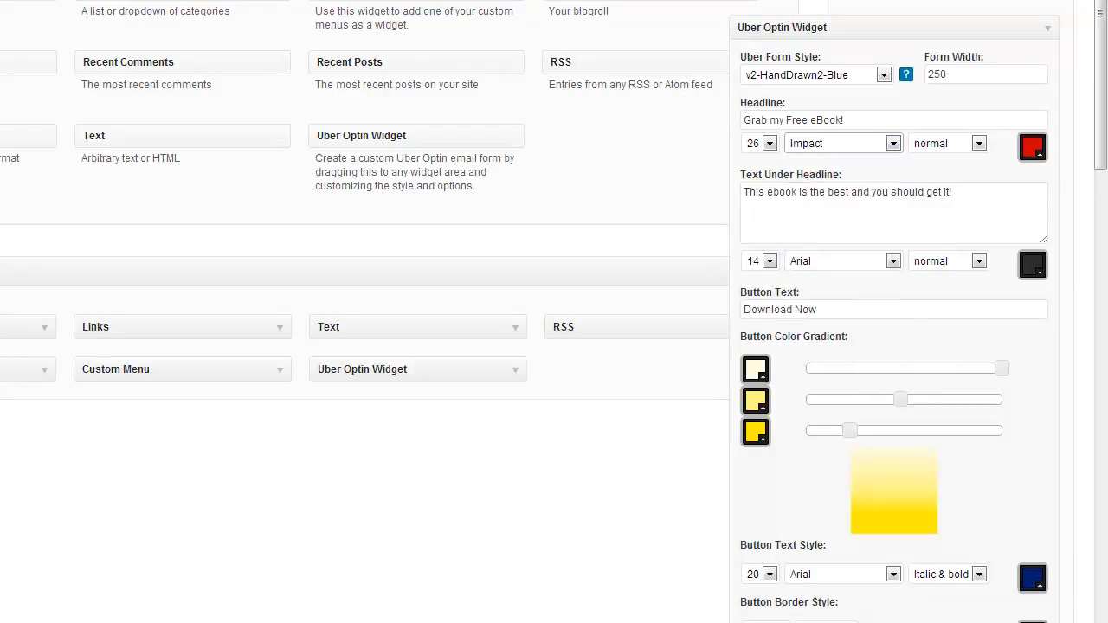
click(892, 143)
click(769, 143)
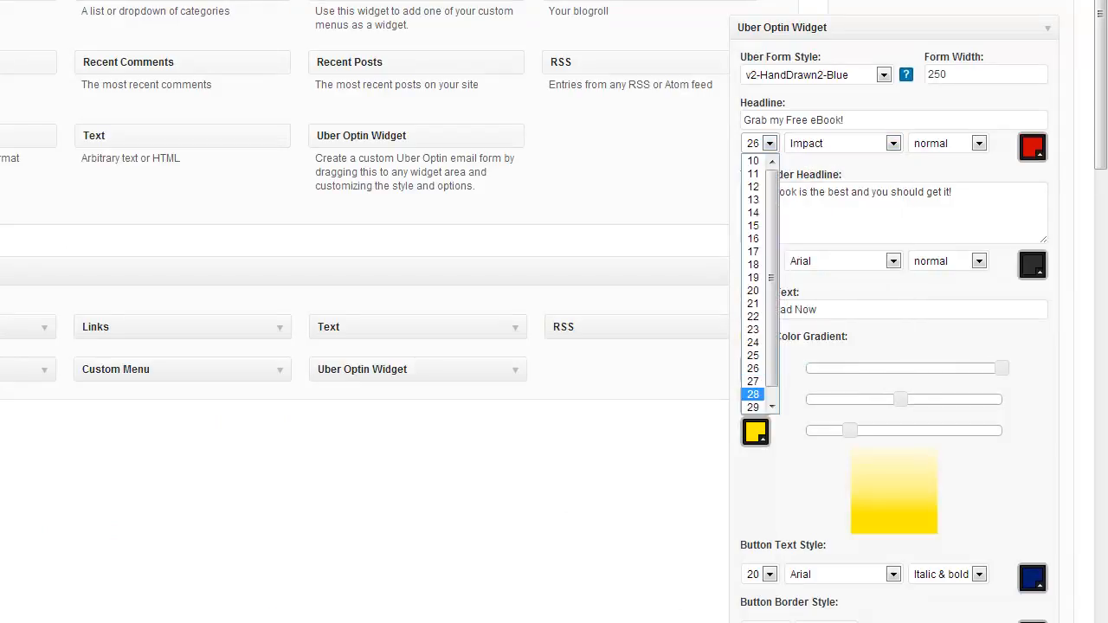
click(753, 395)
click(948, 143)
click(948, 143)
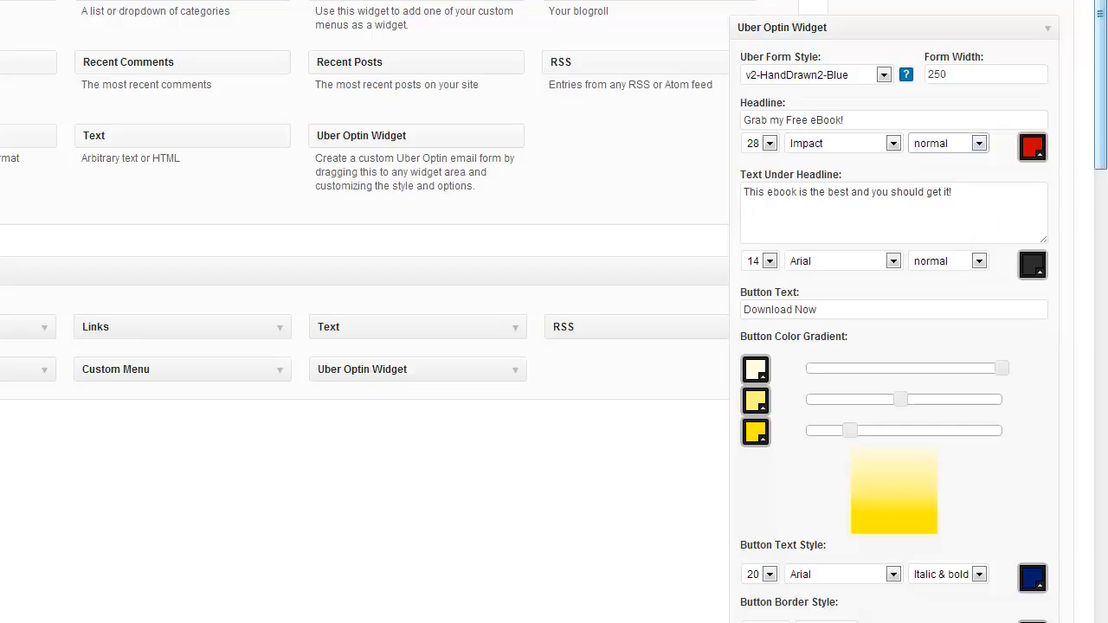
Turn off the privacy policy text for the optin form and save the widget.
scroll(1101, 31, down, 1)
drag(1102, 31, 1099, 252)
click(745, 226)
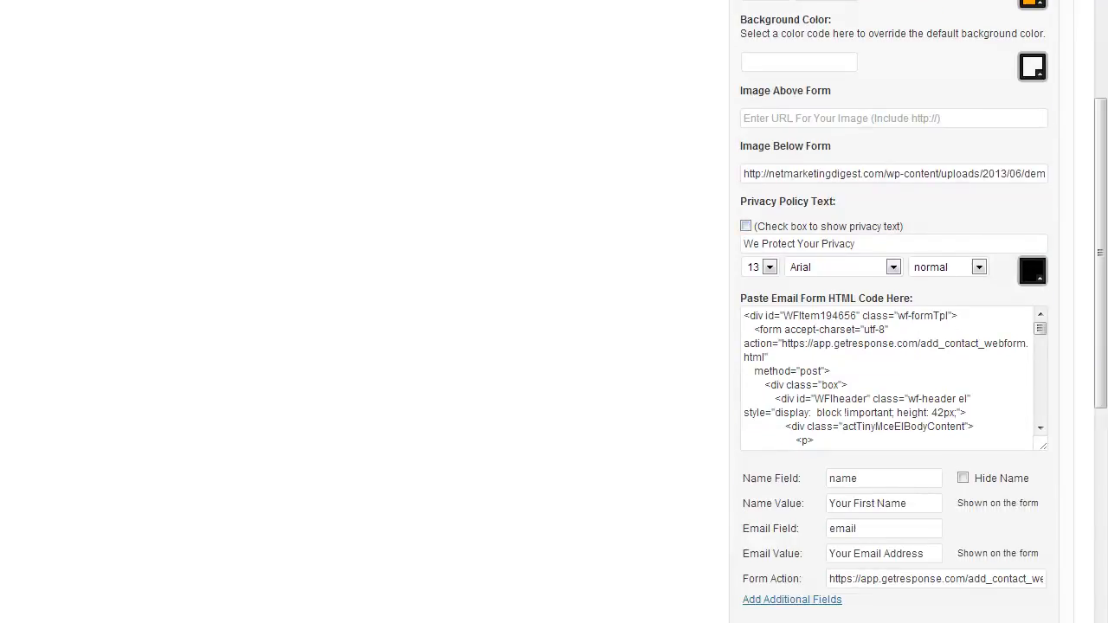
drag(1100, 252, 1100, 394)
click(1027, 471)
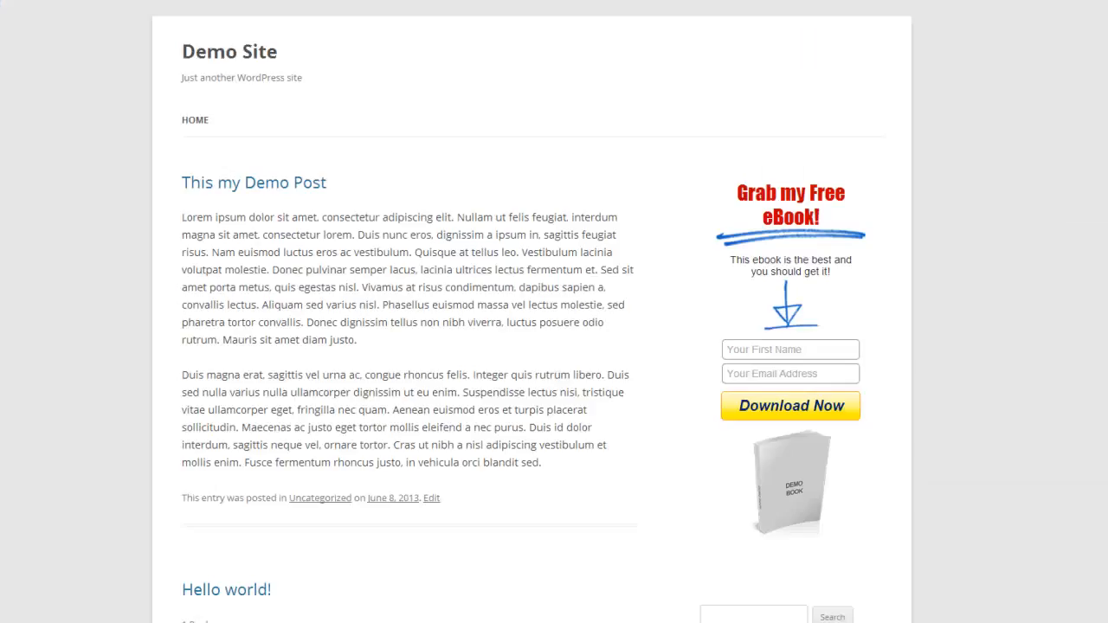
Review the updated optin form in the sidebar of the Demo Site page.
scroll(554, 312, down, 2)
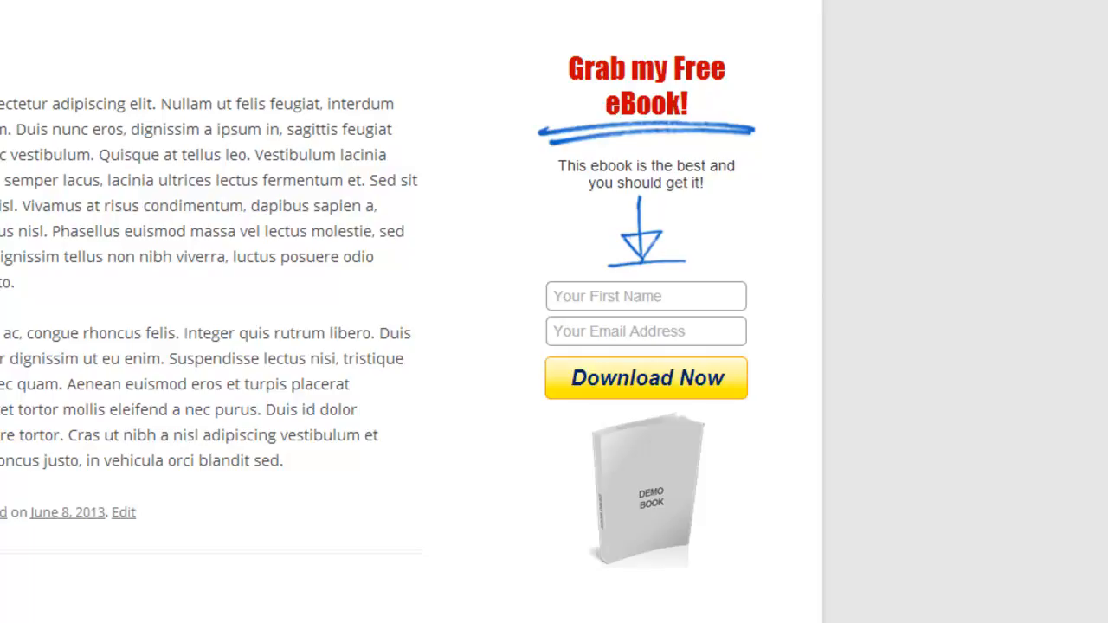
scroll(554, 312, down, 3)
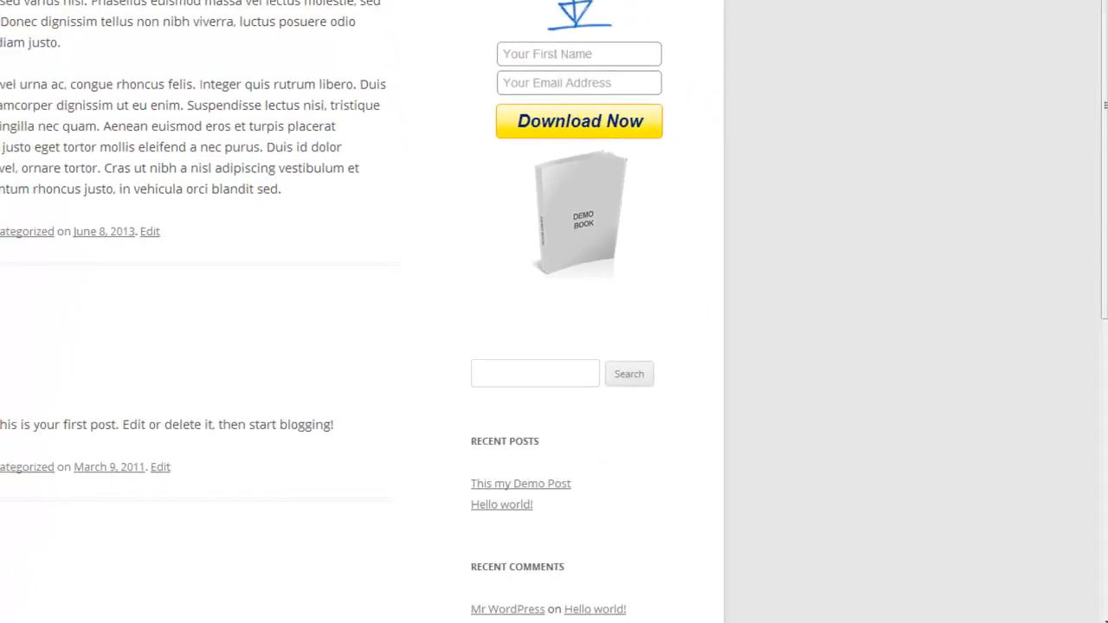
scroll(554, 312, up, 2)
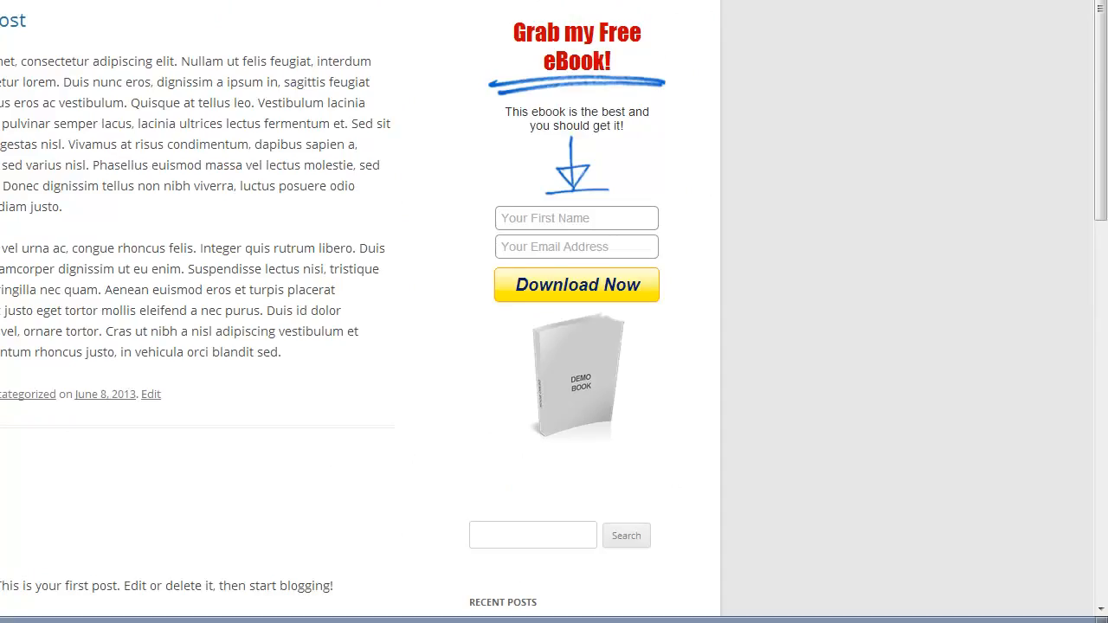